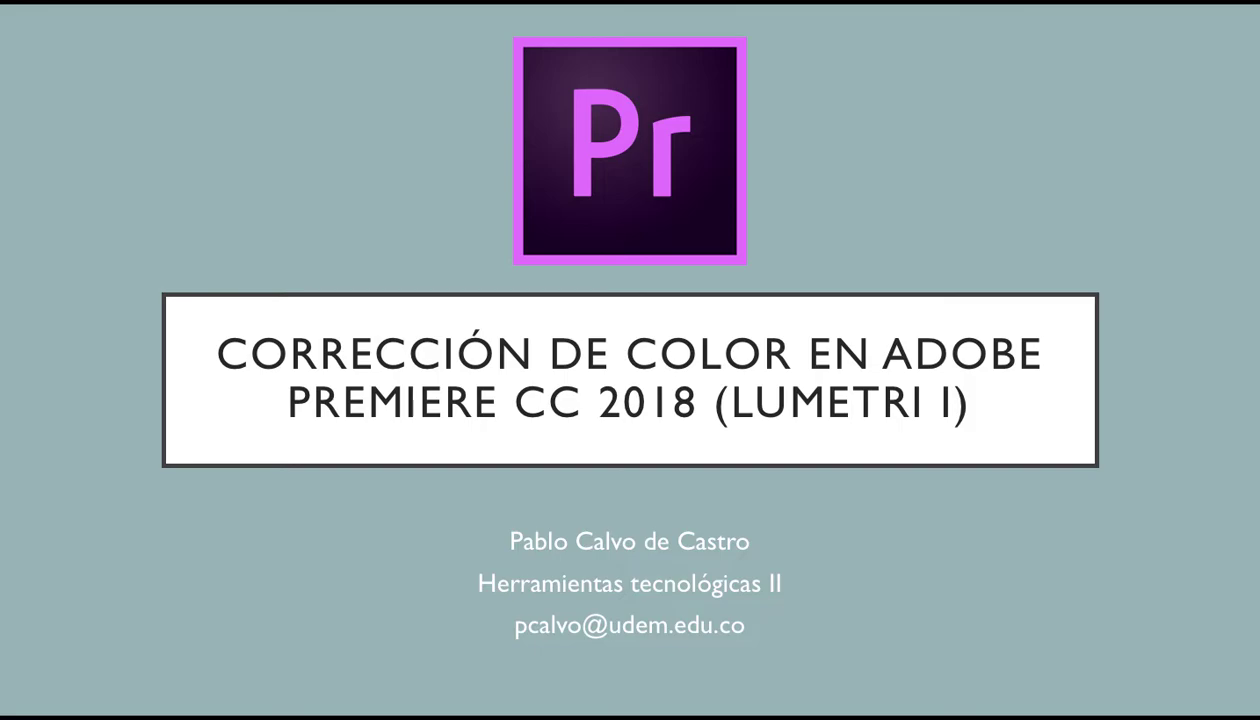
Advance the slideshow to the slide contrasting corrección de color with etalonaje
key(Right)
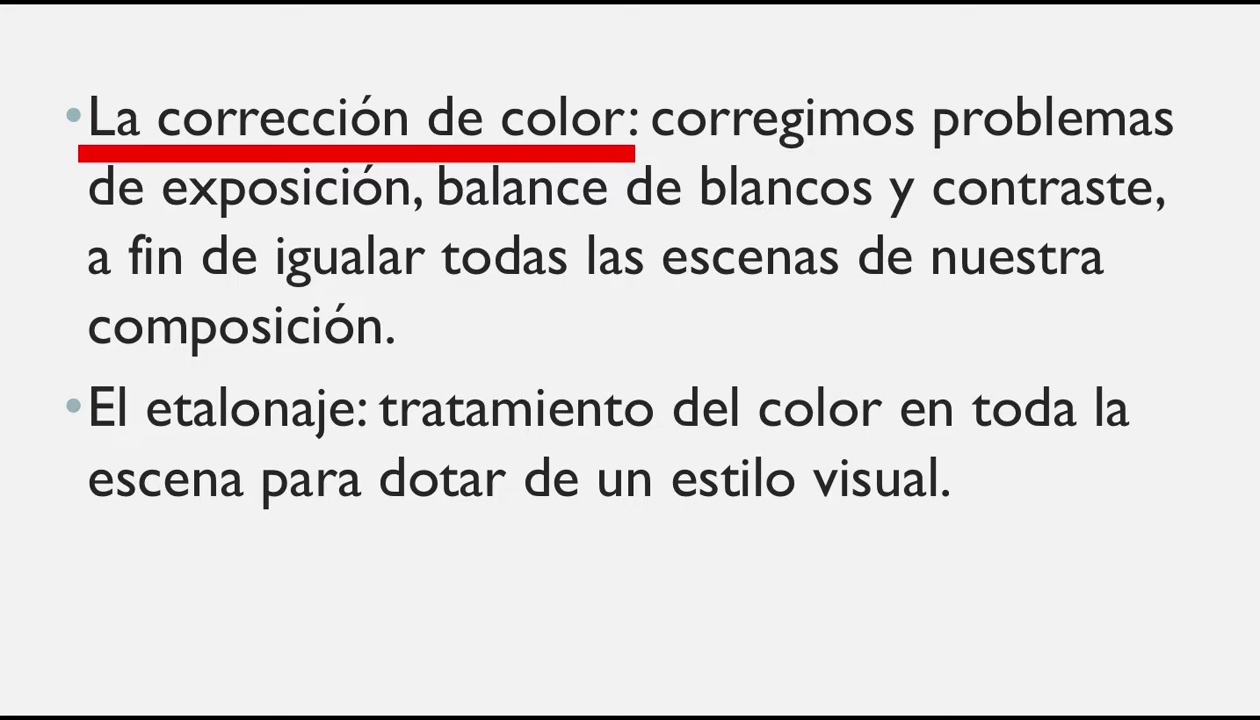
Go to the Exposición, Balance de blancos, Saturación slide and reveal the underline under Exposición
key(Right)
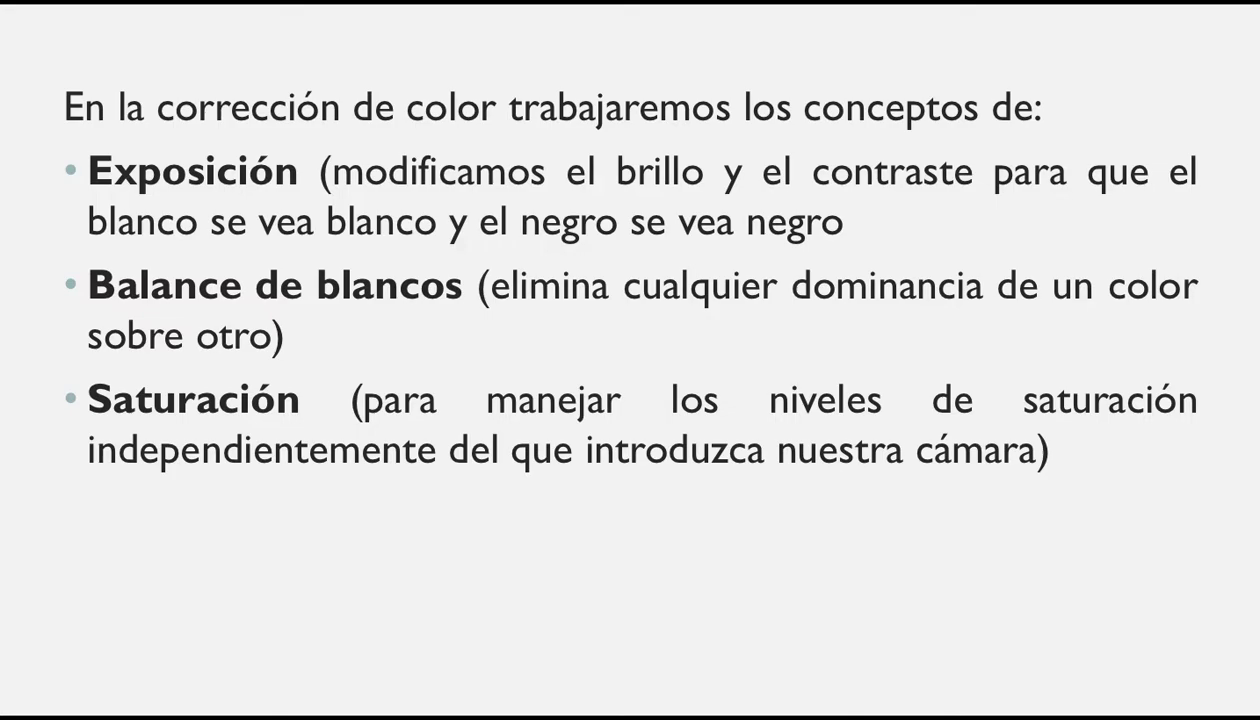
key(Right)
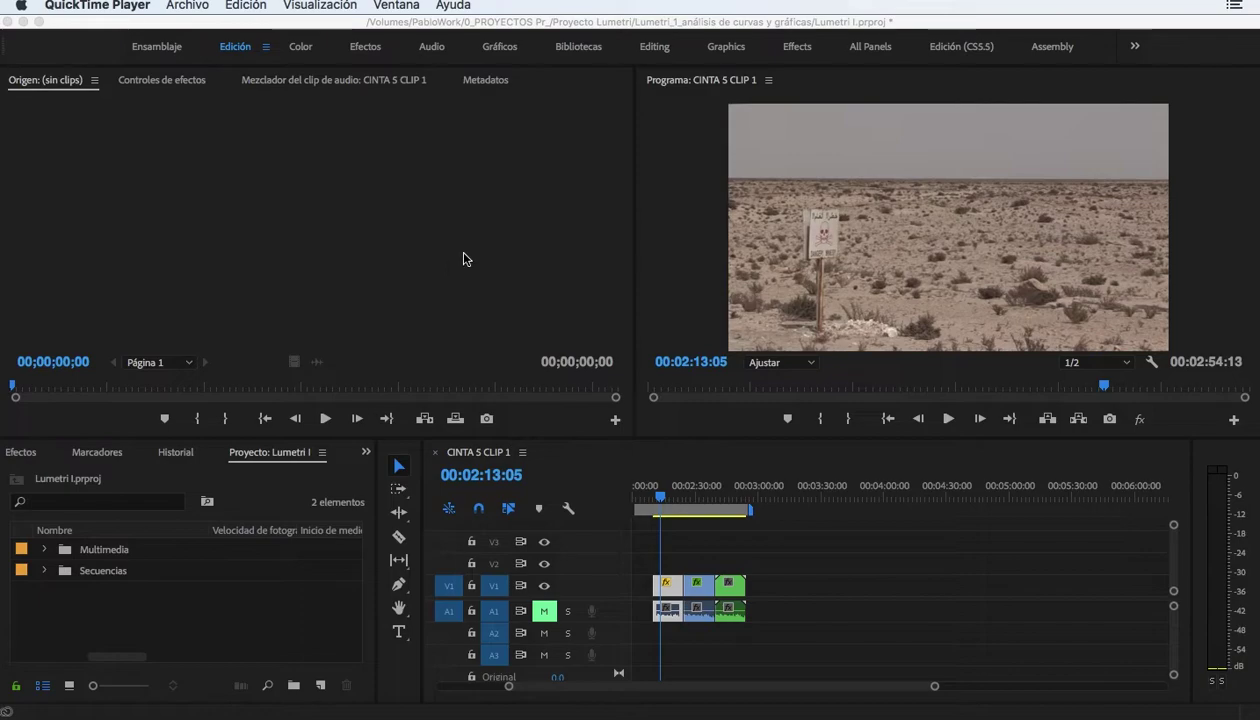
Switch Premiere to the Color workspace and reset its layout to show Lumetri Color and scopes
click(303, 55)
click(302, 48)
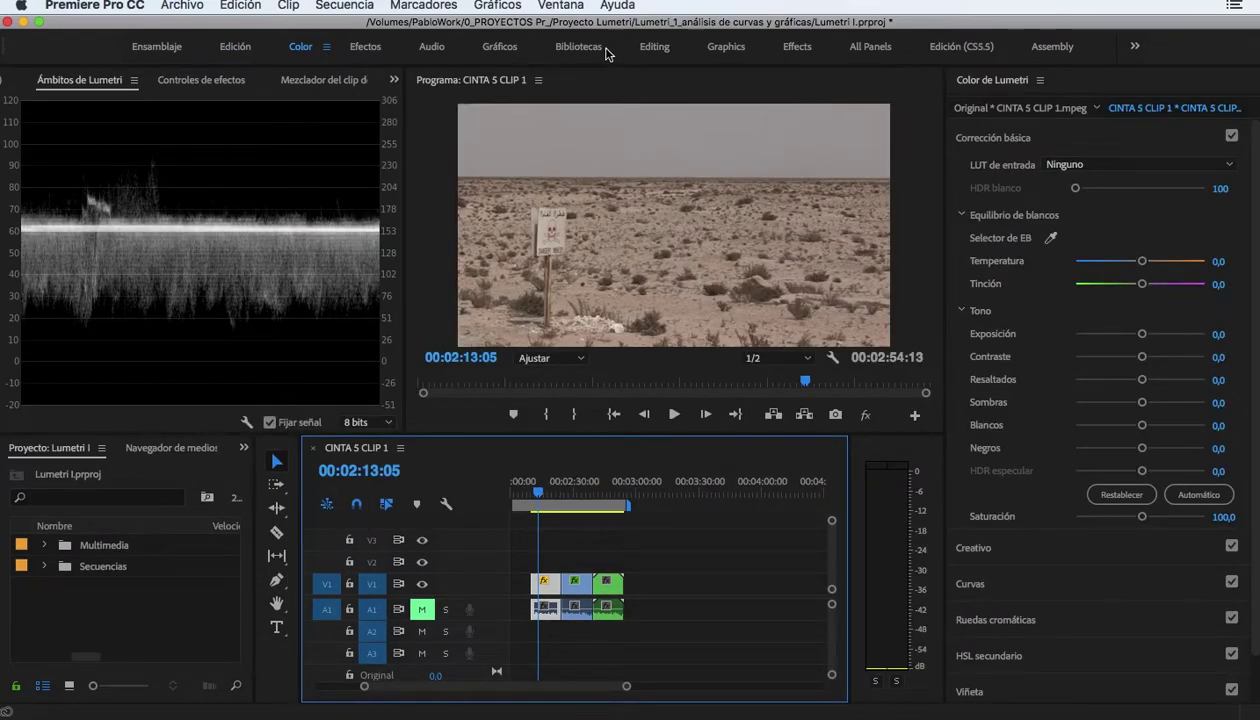
click(563, 6)
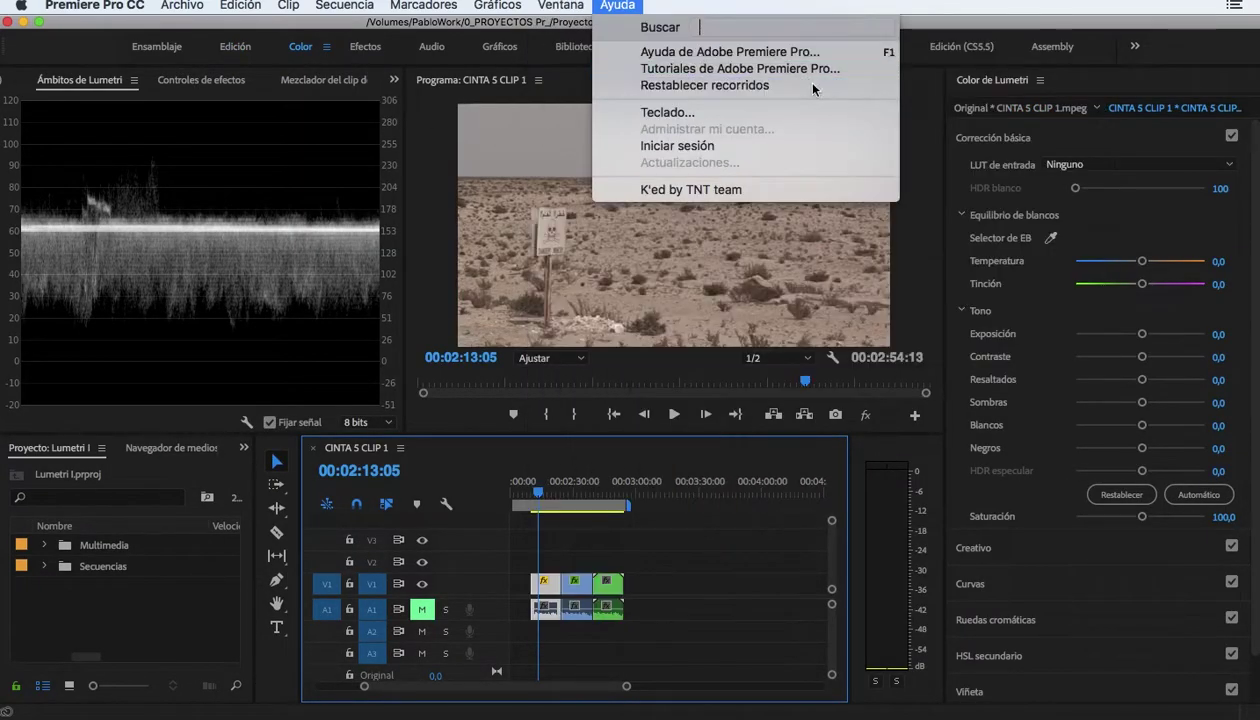
mouse_move(568, 34)
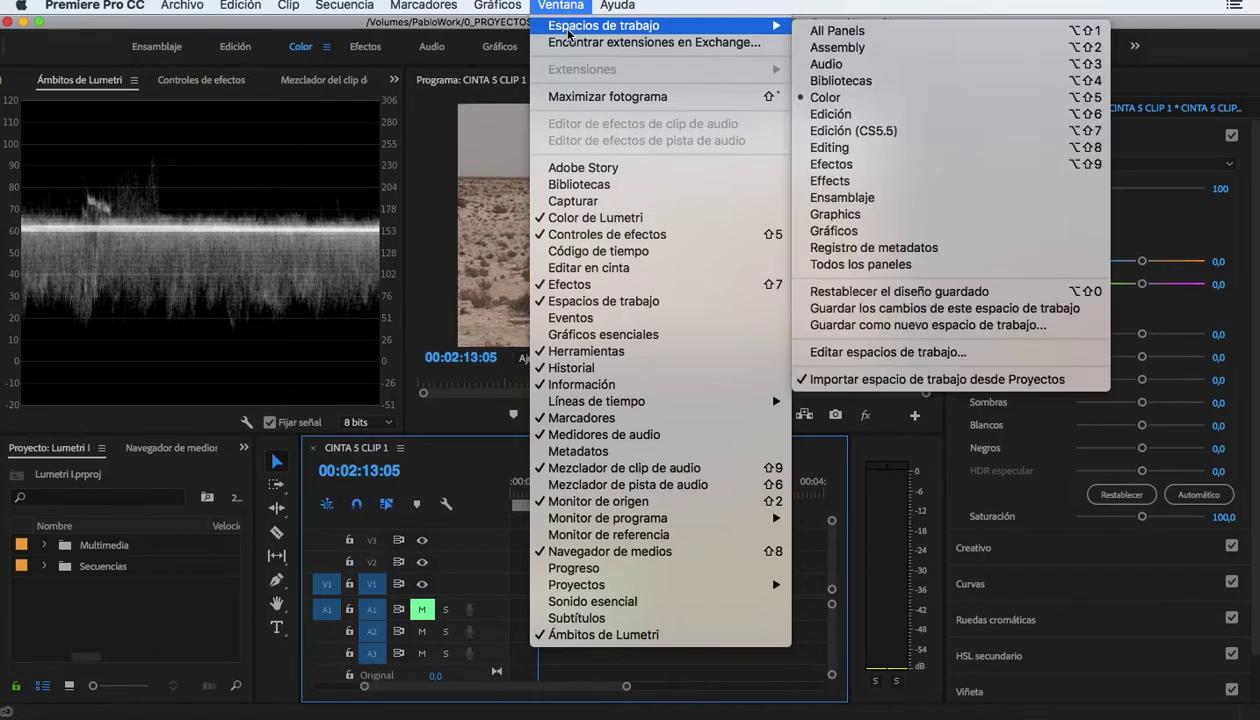
click(825, 97)
click(497, 5)
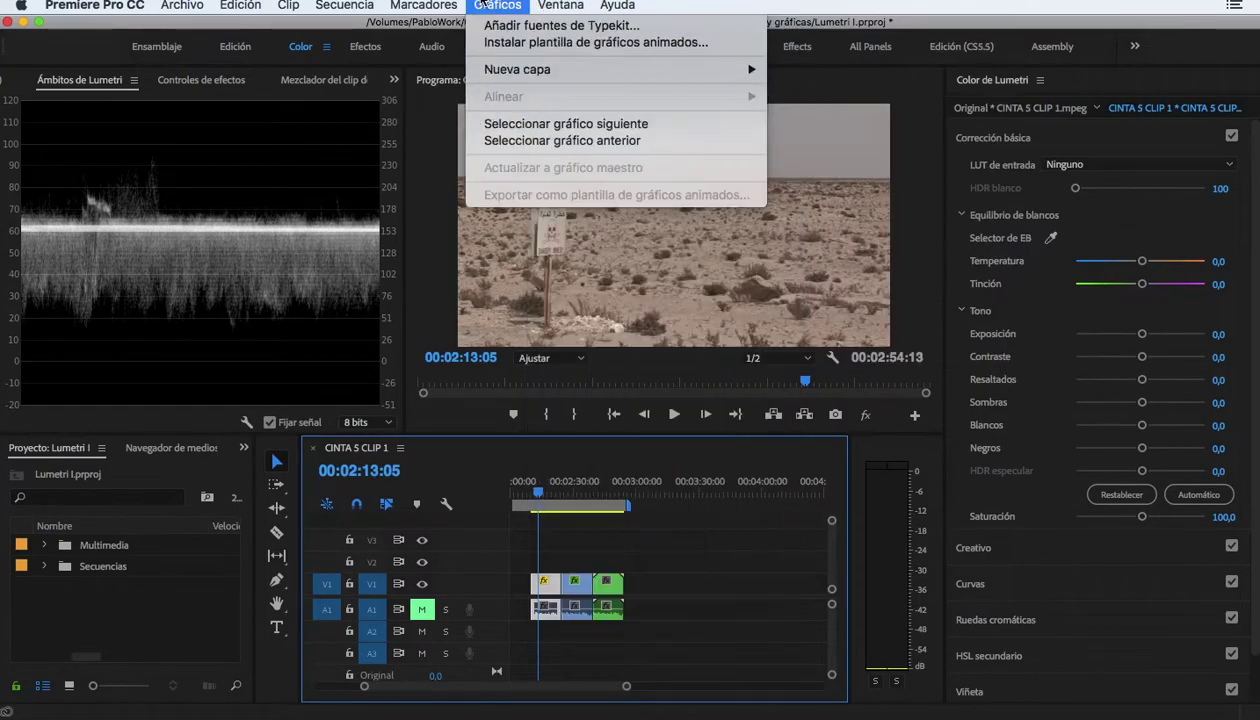
click(1000, 137)
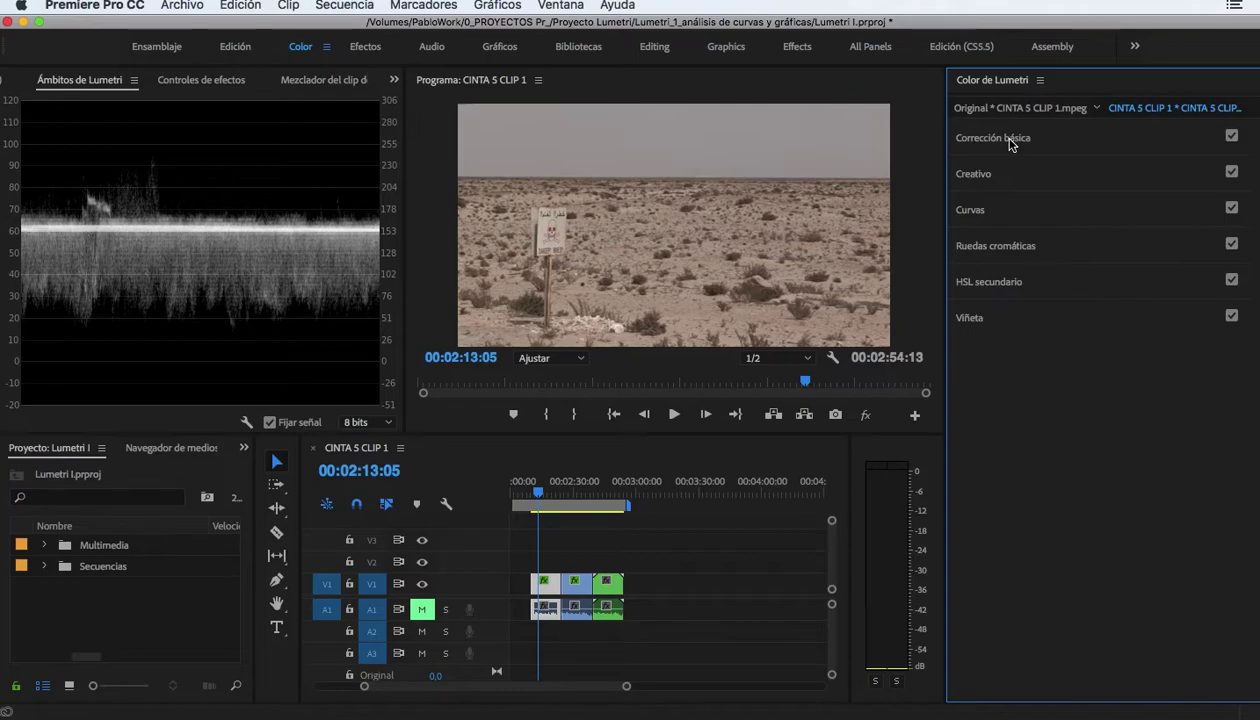
Toggle Corrección básica off and on to compare, then expand its settings
click(1231, 137)
click(1231, 137)
click(1041, 140)
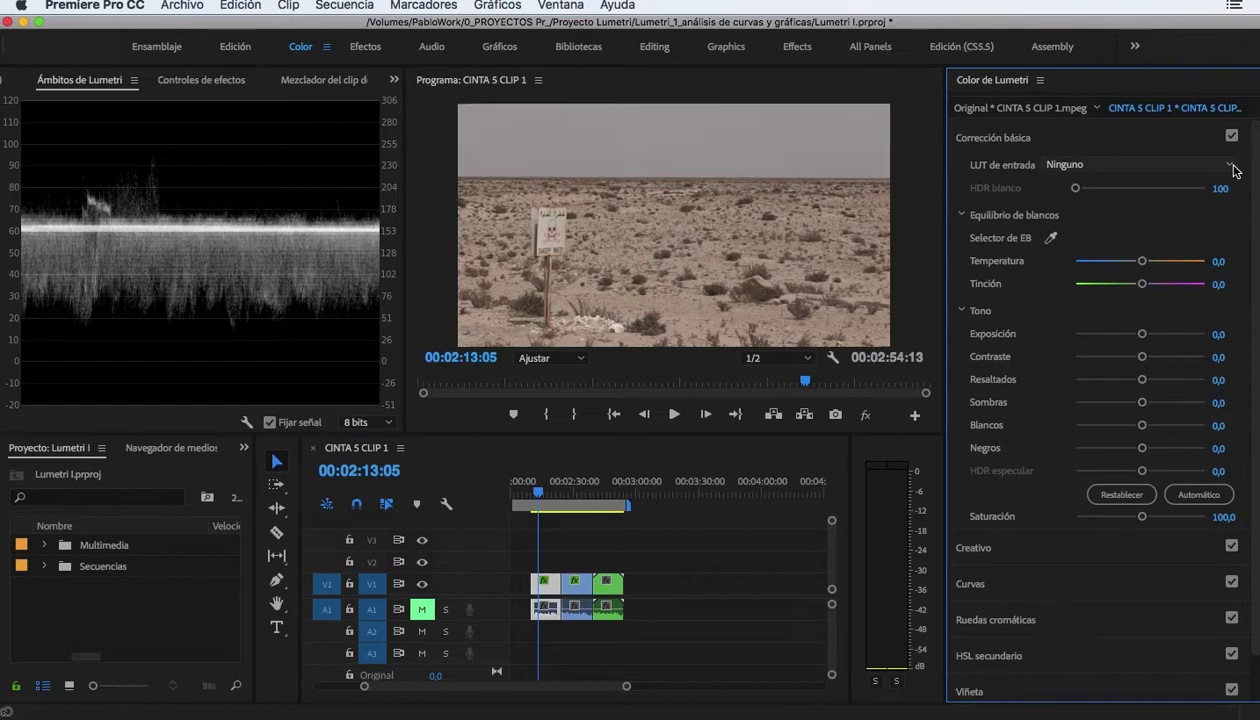
click(1232, 168)
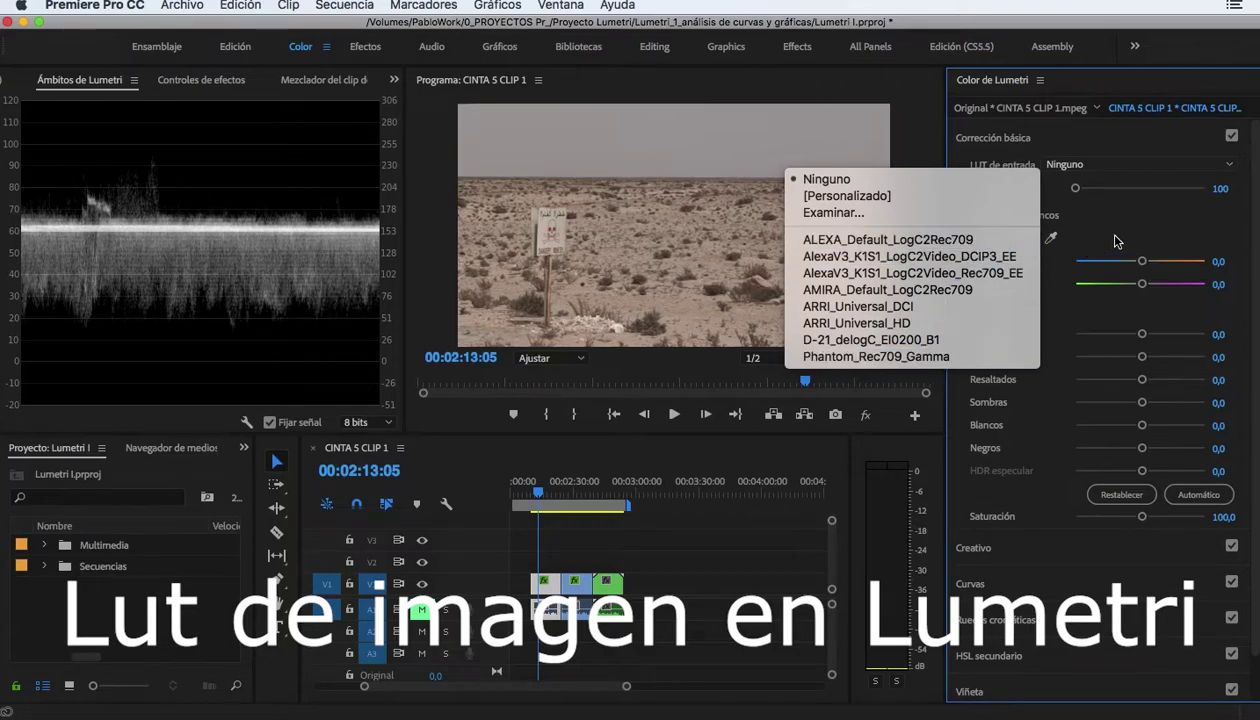
click(1152, 143)
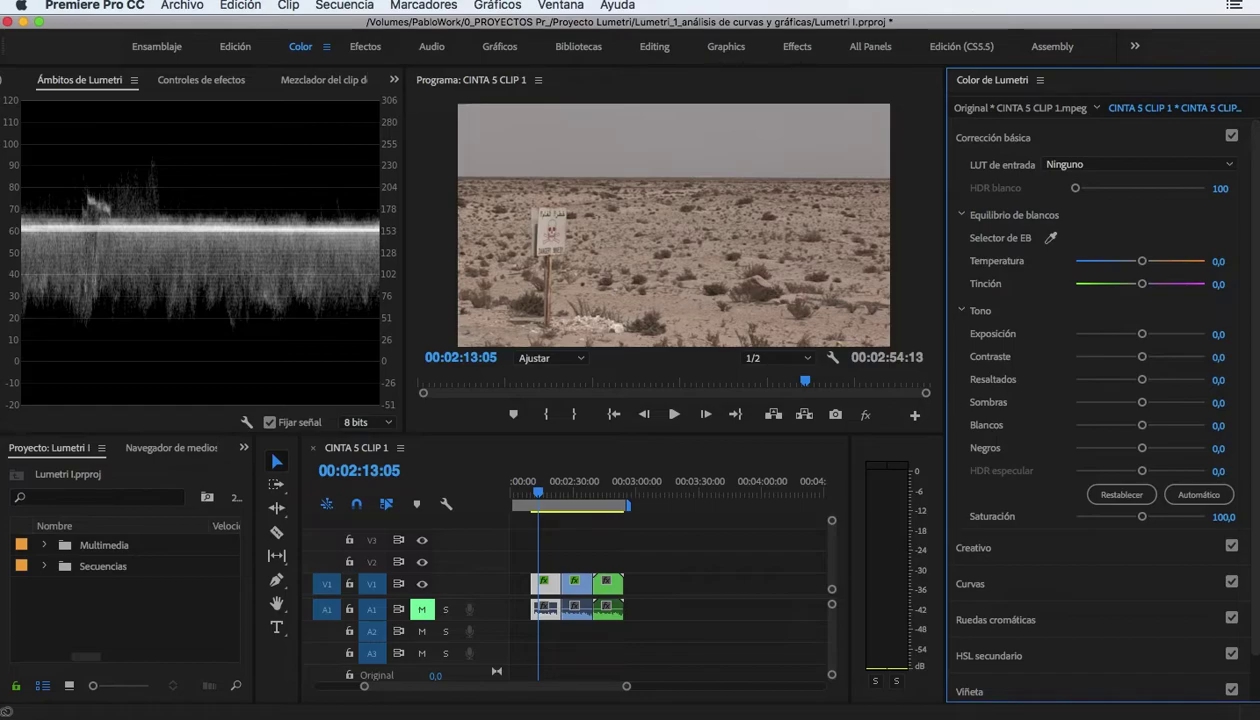
Open and close the LUT de entrada dropdown, leaving the preset list open
click(1167, 166)
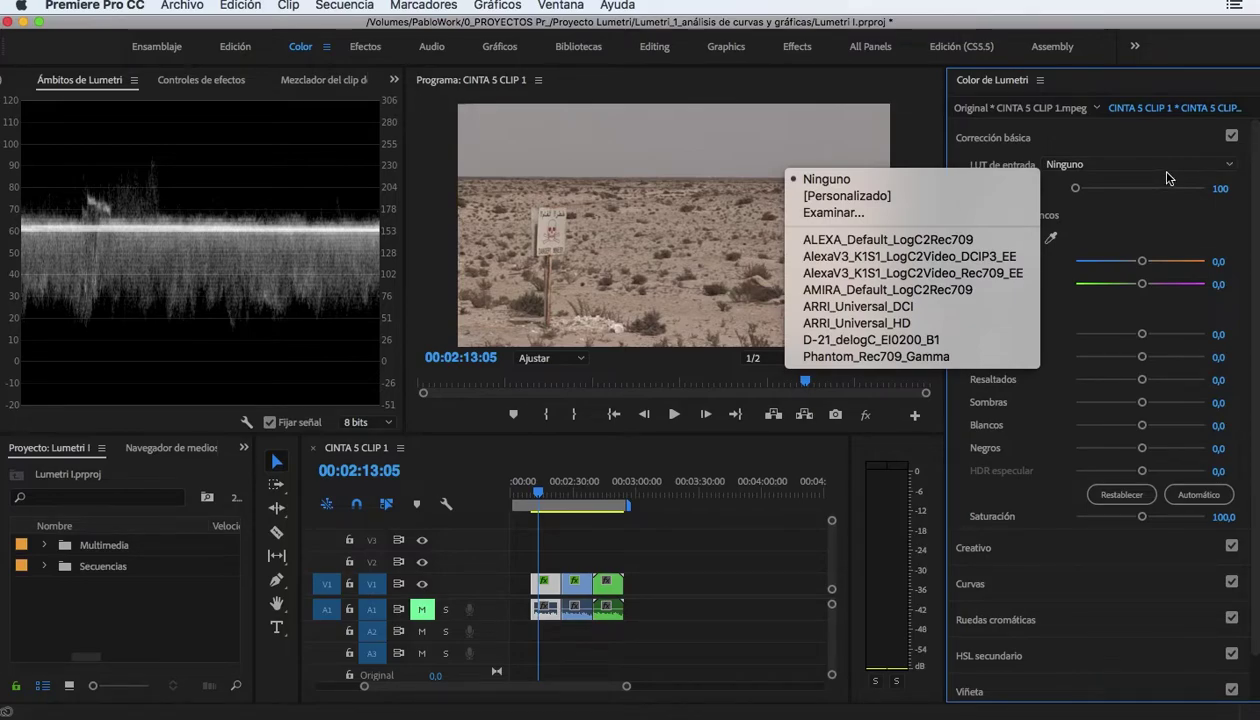
click(1209, 169)
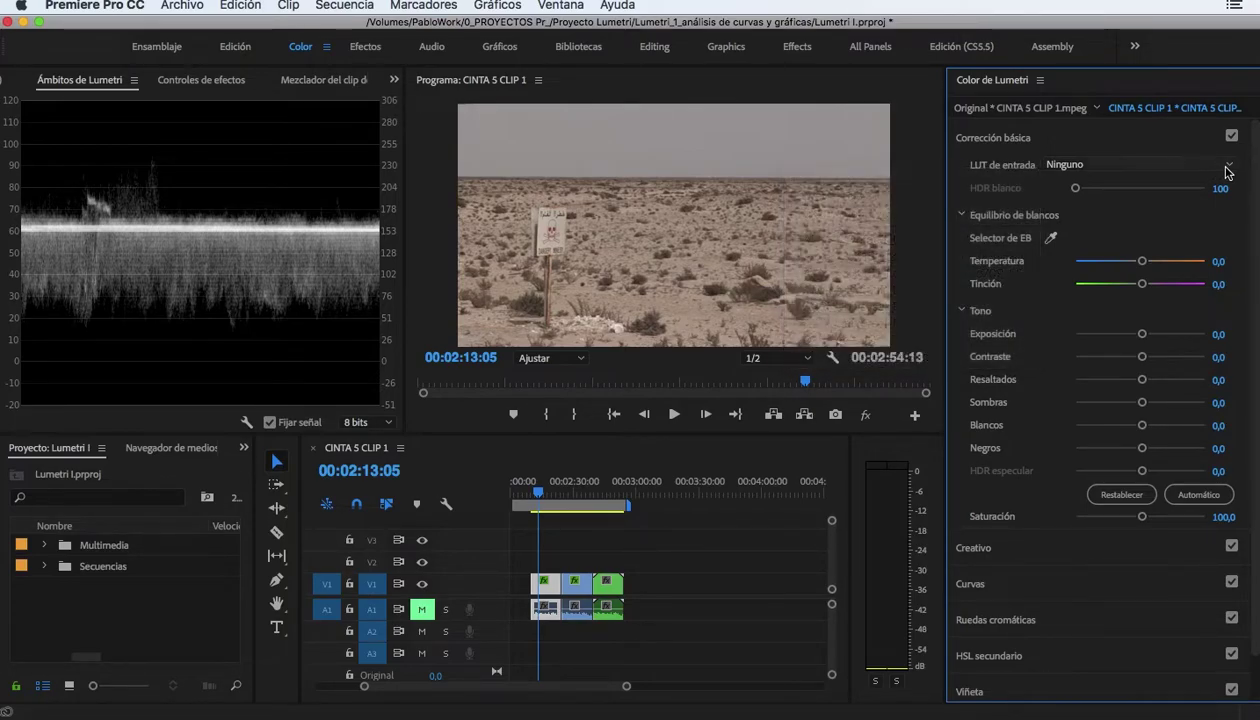
click(1231, 169)
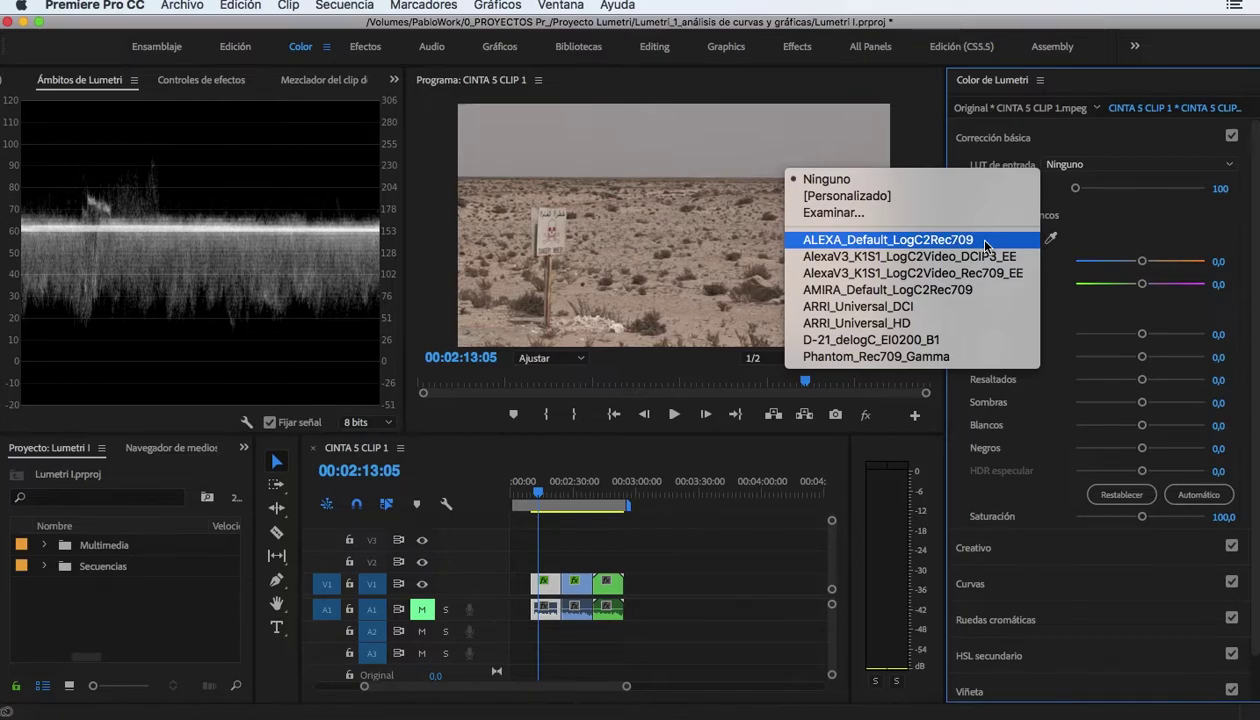
click(1172, 168)
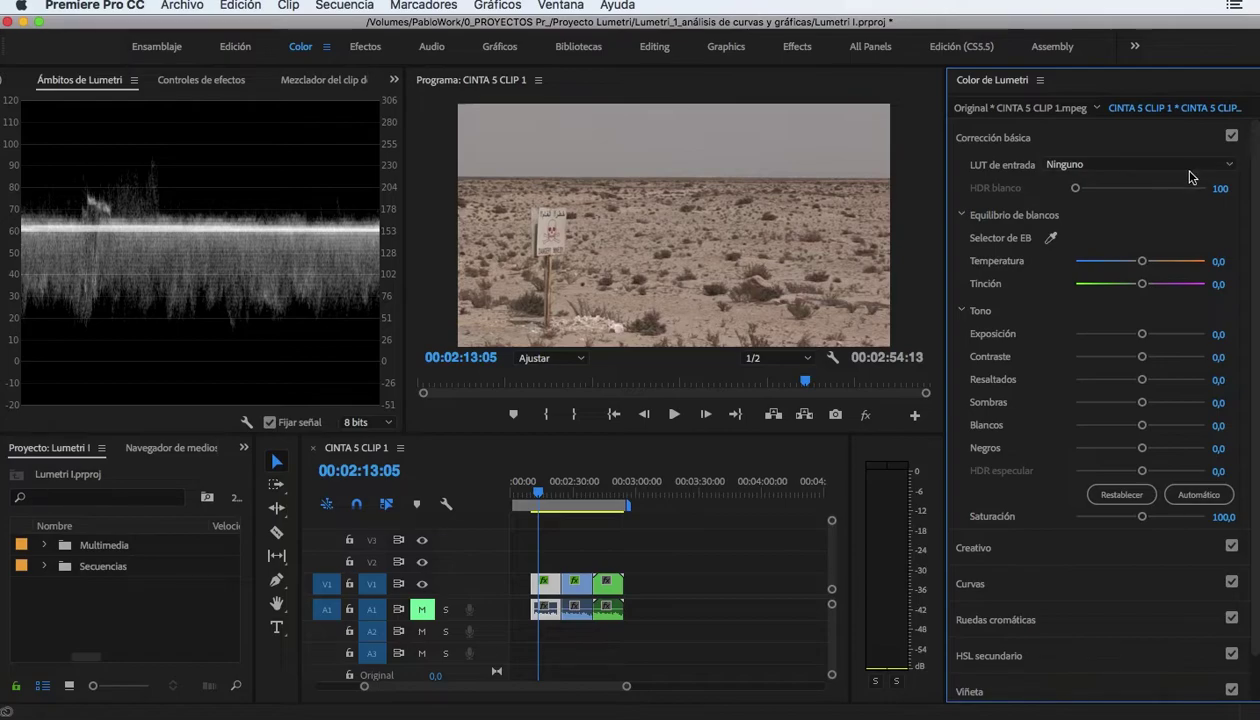
click(1197, 174)
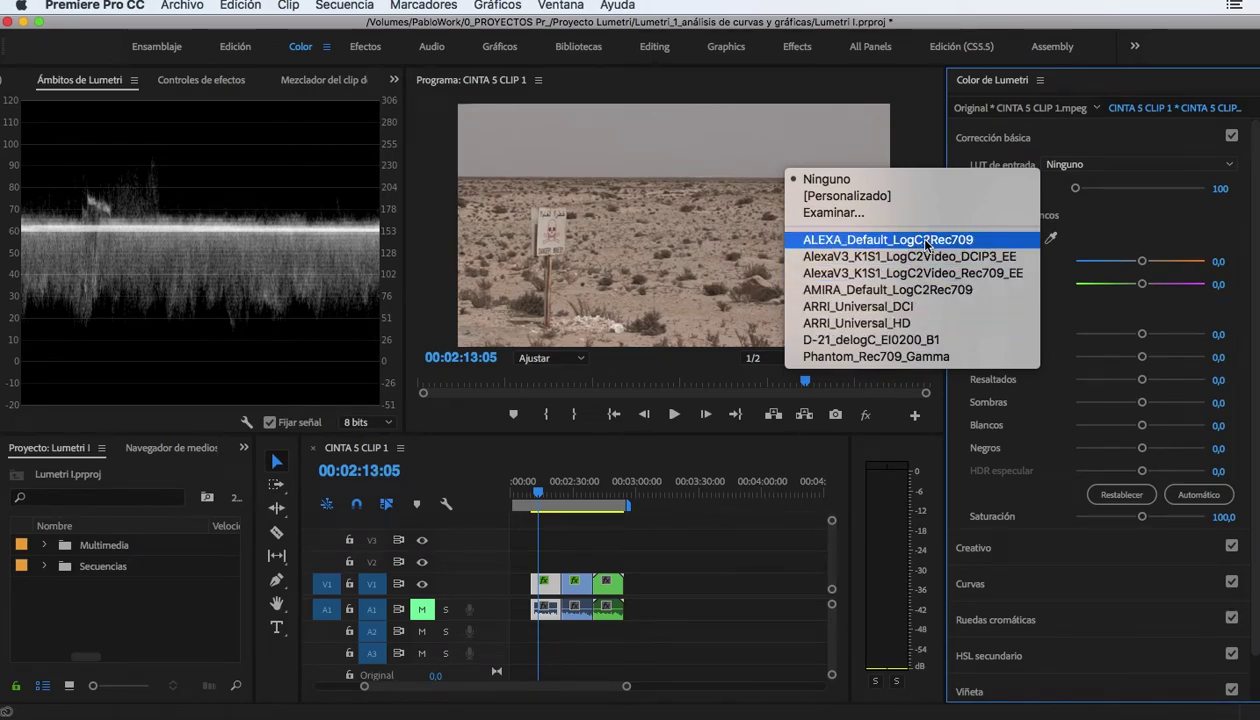
Apply the ALEXA_Default_LogC2Rec709 input LUT, then undo it back to Ninguno
click(924, 241)
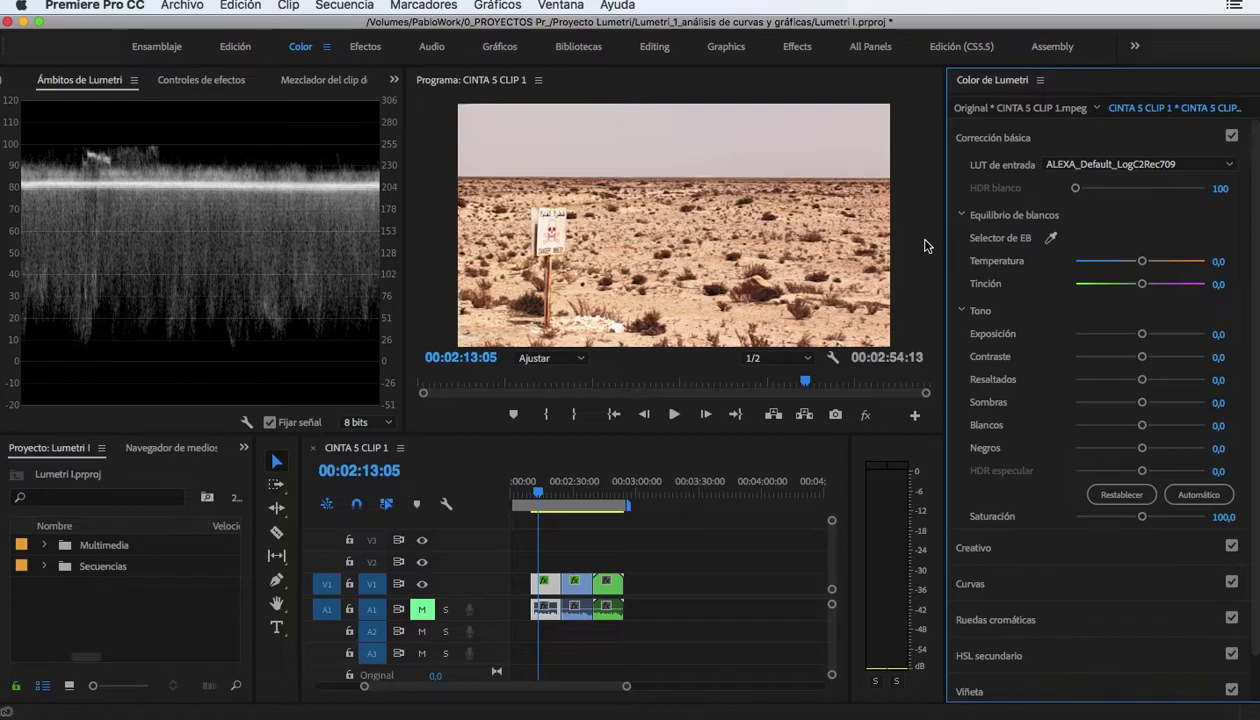
key(super+z)
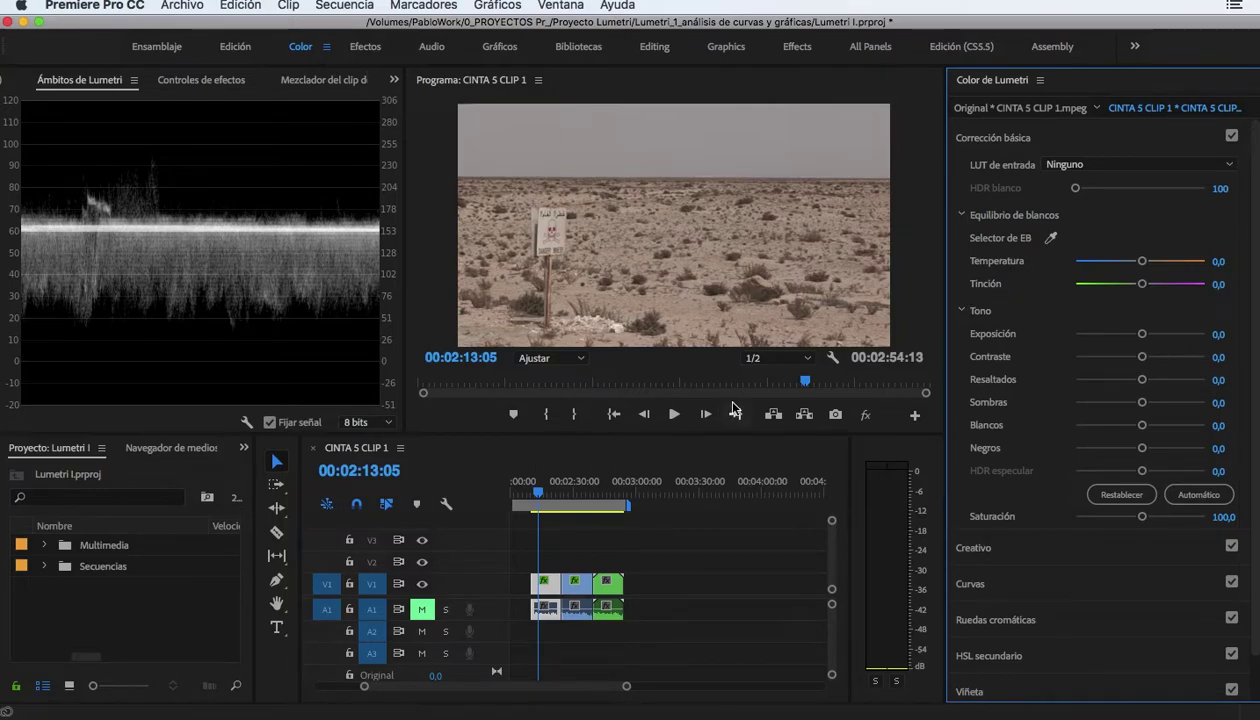
Set contrast 13,5, highlights 60,8, shadows -52,7, whites 24,3 and saturation 139,2 on the desert clip
mouse_move(1142, 333)
mouse_down()
mouse_move(1165, 333)
mouse_move(1107, 356)
mouse_move(1147, 380)
mouse_move(1121, 388)
mouse_up()
drag(1142, 402, 1105, 402)
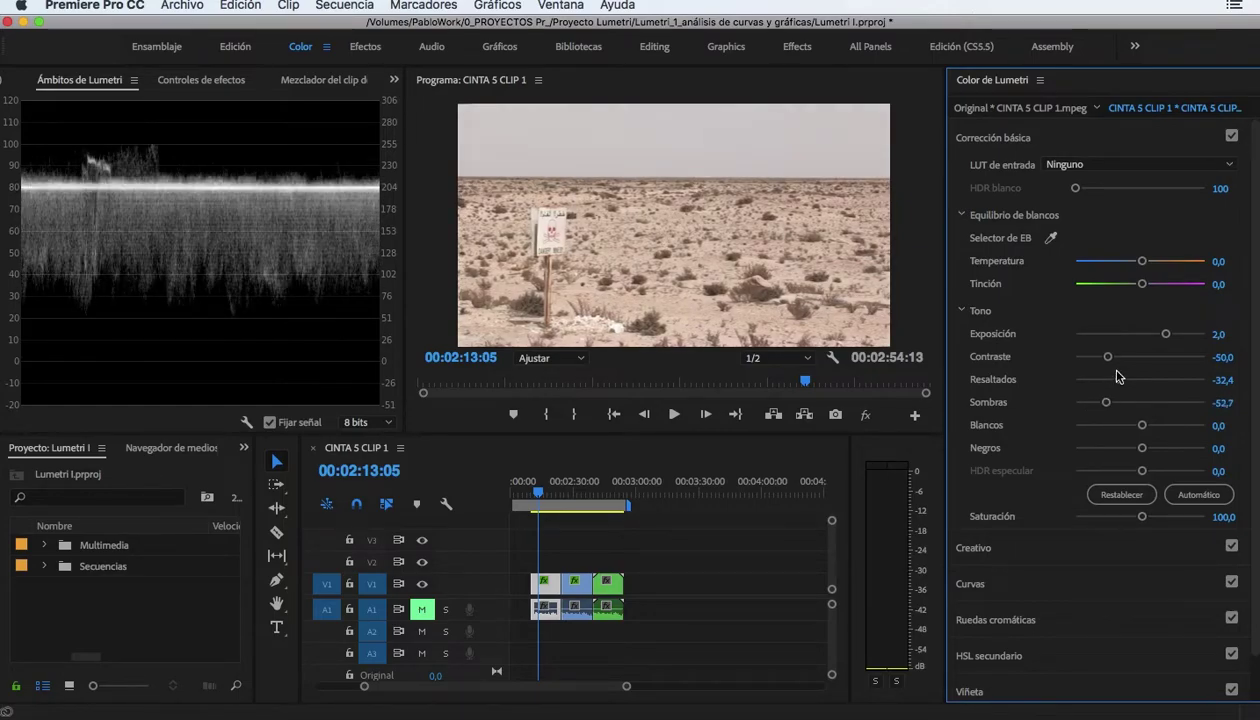
mouse_move(1107, 356)
mouse_down()
mouse_move(1163, 357)
mouse_move(1149, 357)
mouse_move(1161, 334)
mouse_move(1142, 334)
mouse_up()
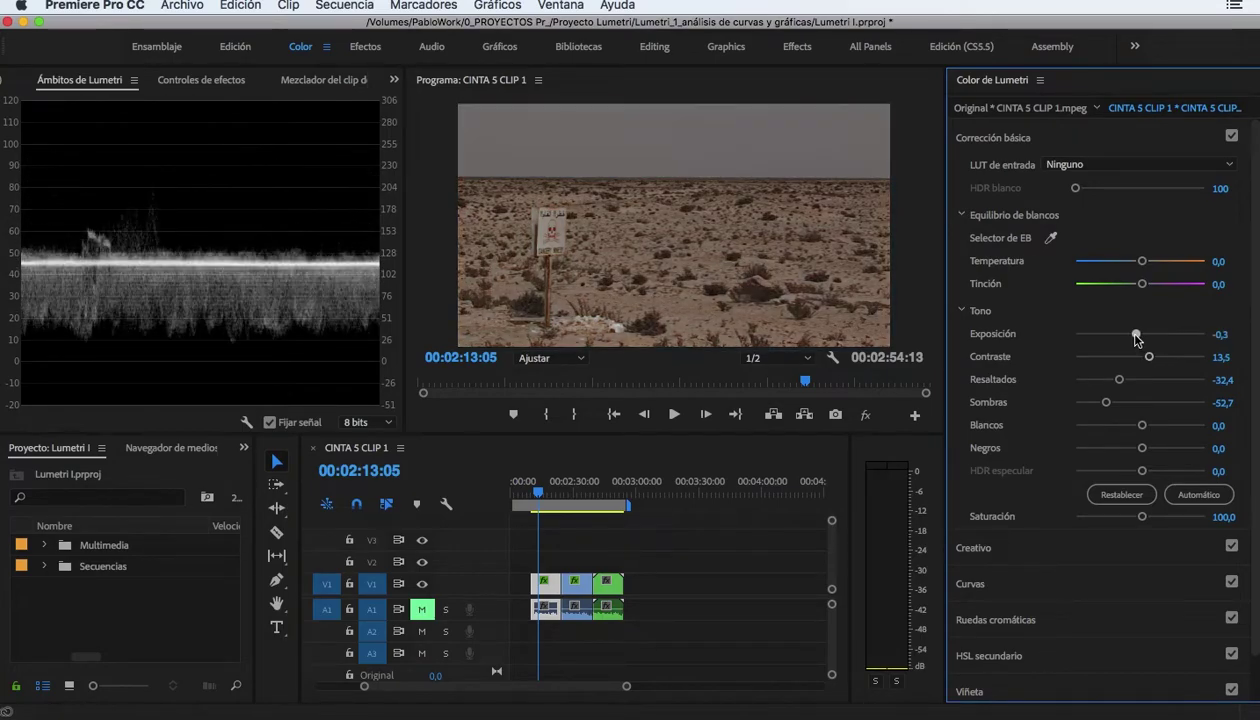
drag(1120, 381, 1178, 379)
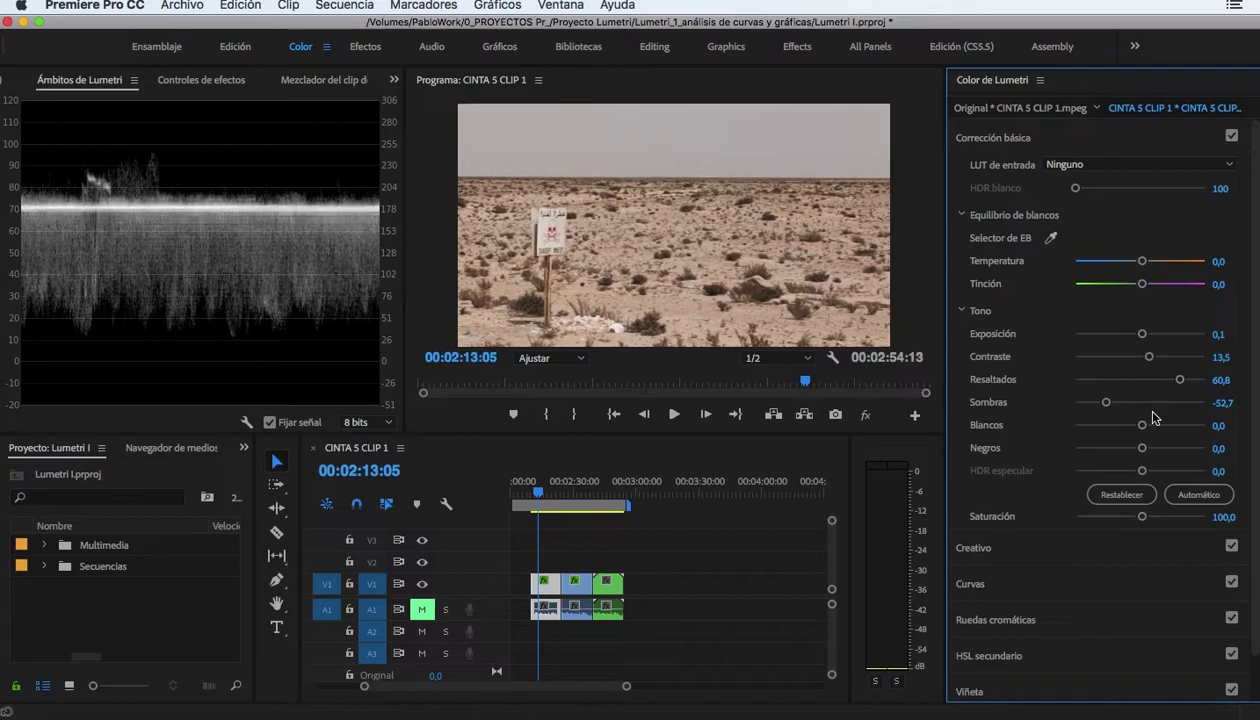
mouse_move(1142, 425)
mouse_down()
mouse_move(1115, 427)
mouse_move(1156, 427)
mouse_move(1095, 449)
mouse_up()
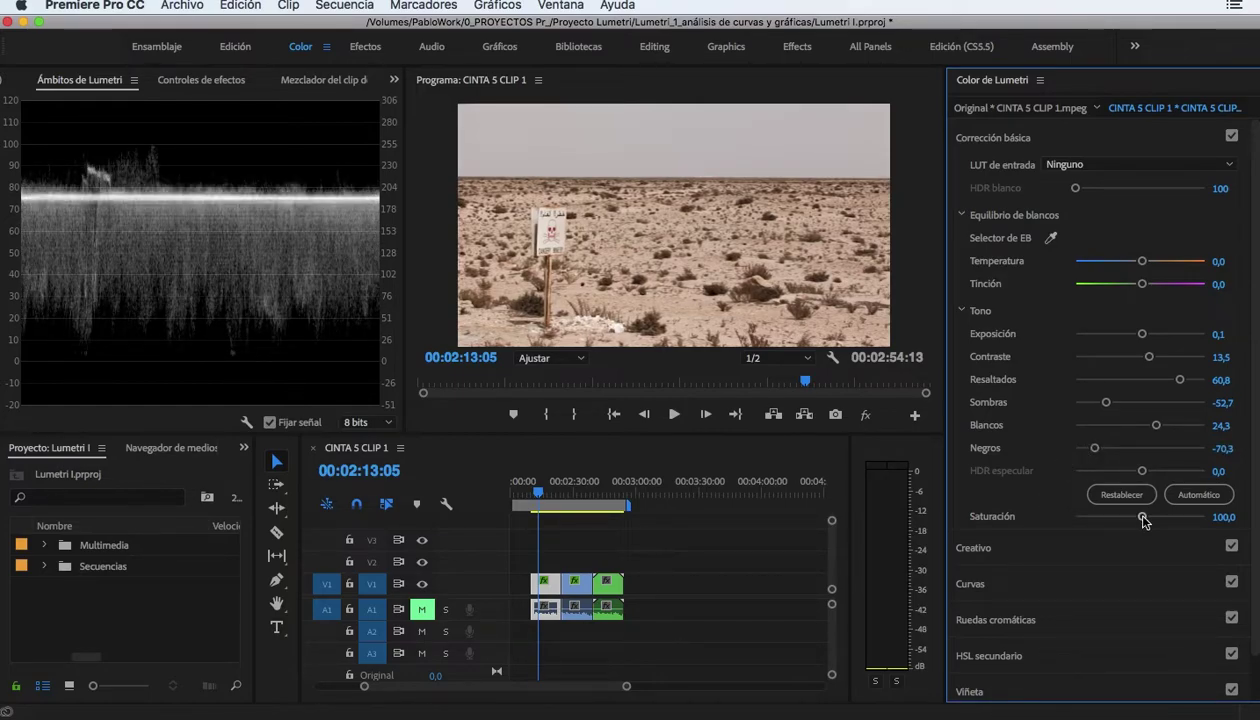
drag(1142, 516, 1165, 517)
Set the white balance Temperatura slider in Corrección básica to -18,9
drag(1142, 261, 1127, 262)
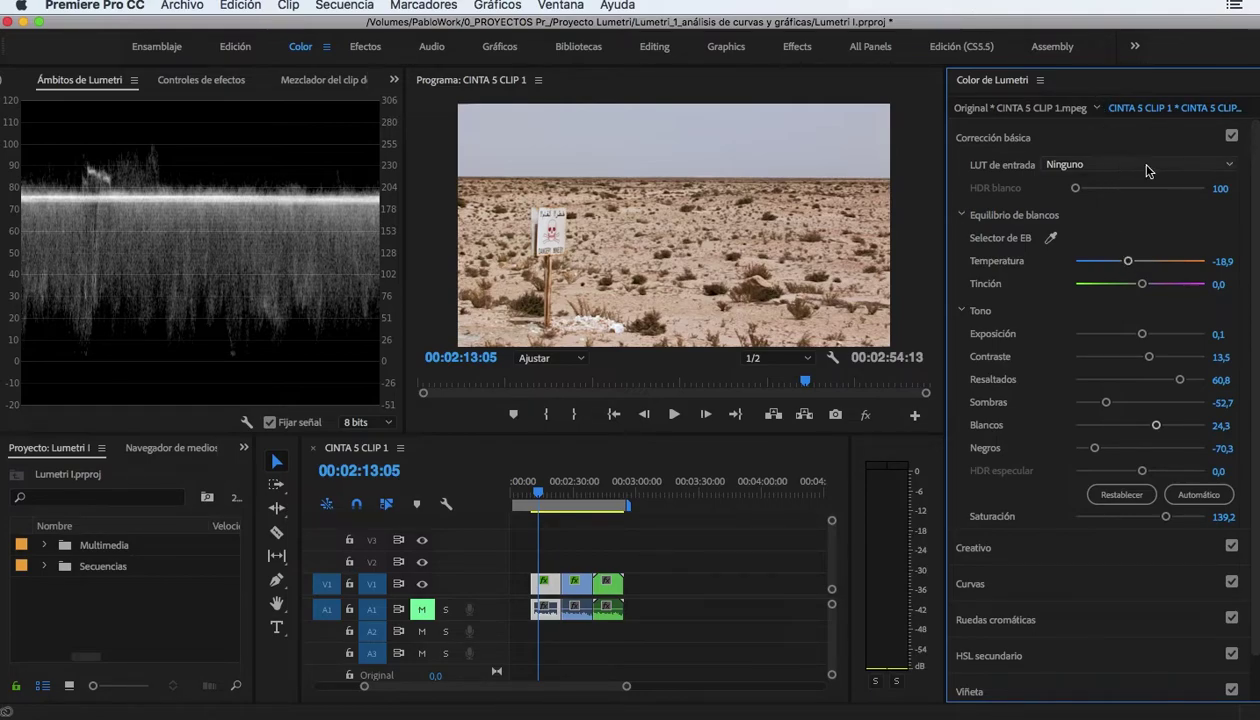
Export the grade from the Lumetri menu as a Cube LUT named 'LUT Marruecos'
click(1039, 82)
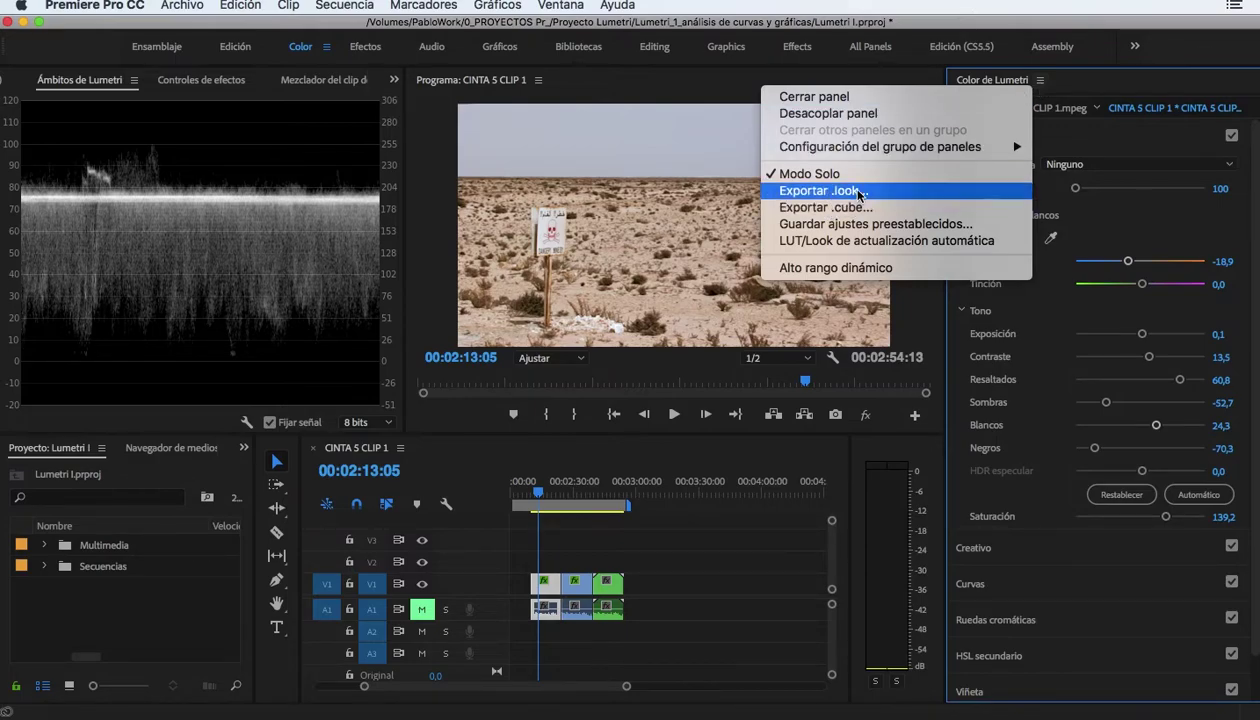
click(885, 195)
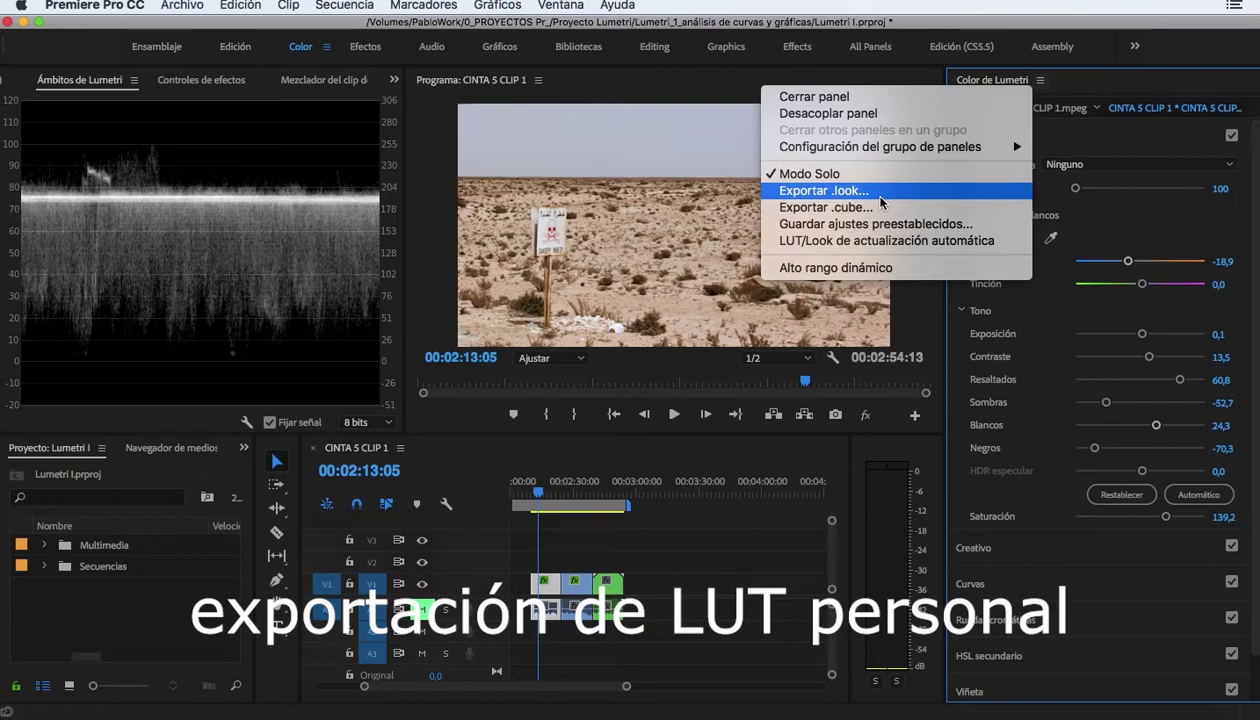
click(876, 212)
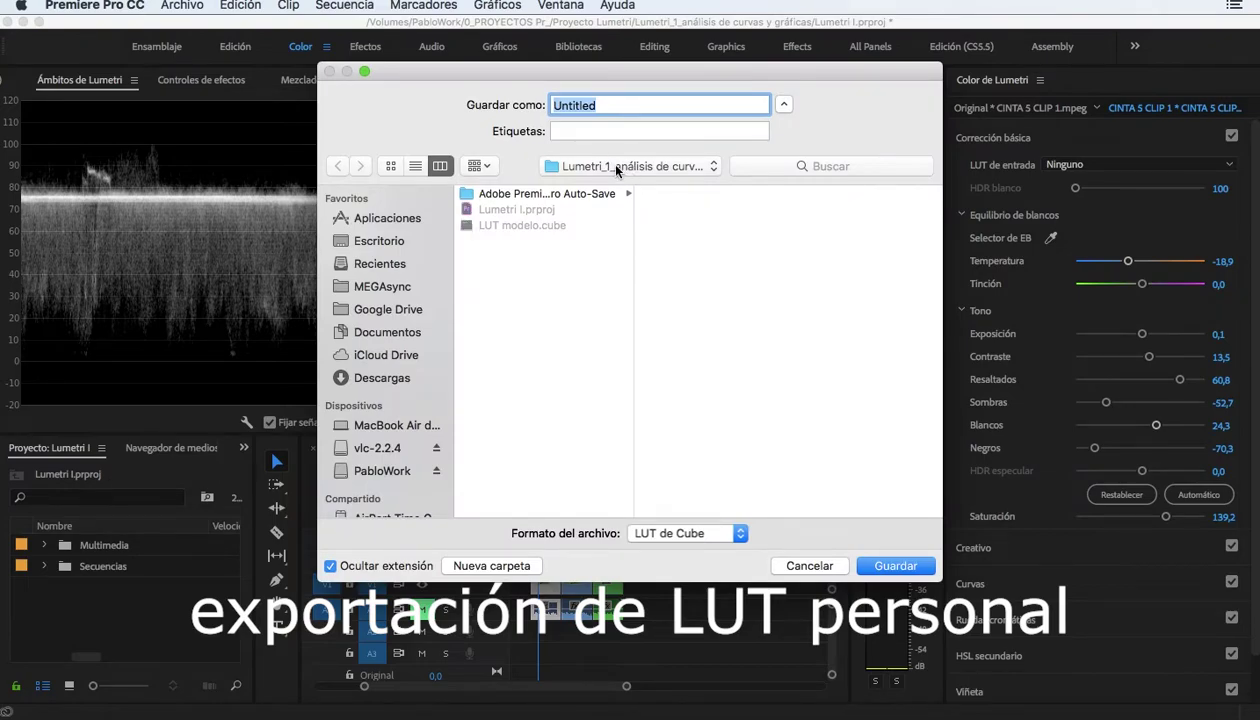
text(LUT )
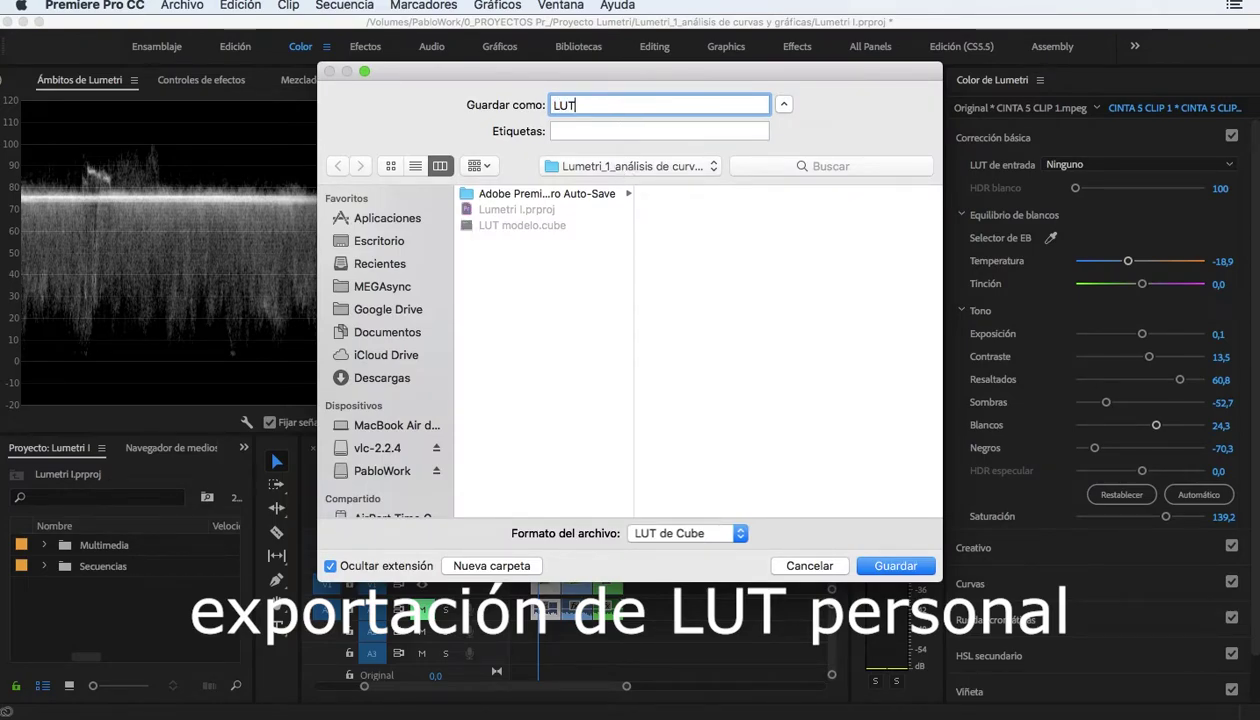
text(Marru)
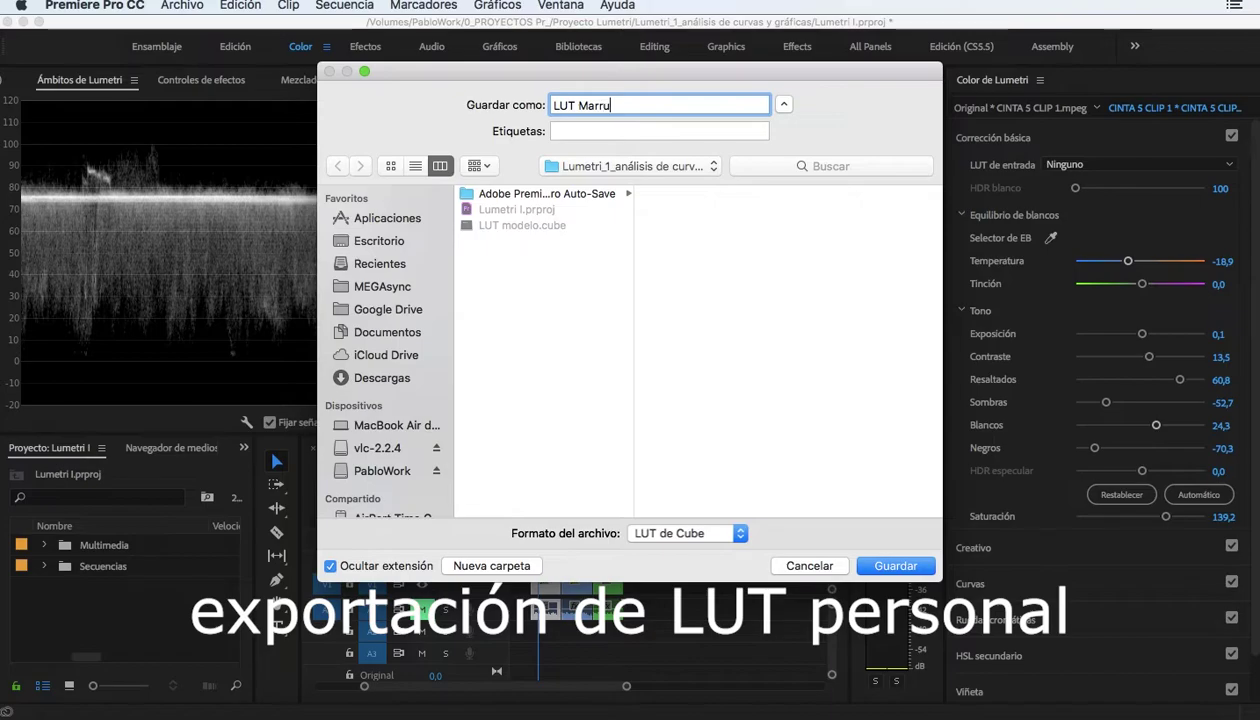
text(ecos)
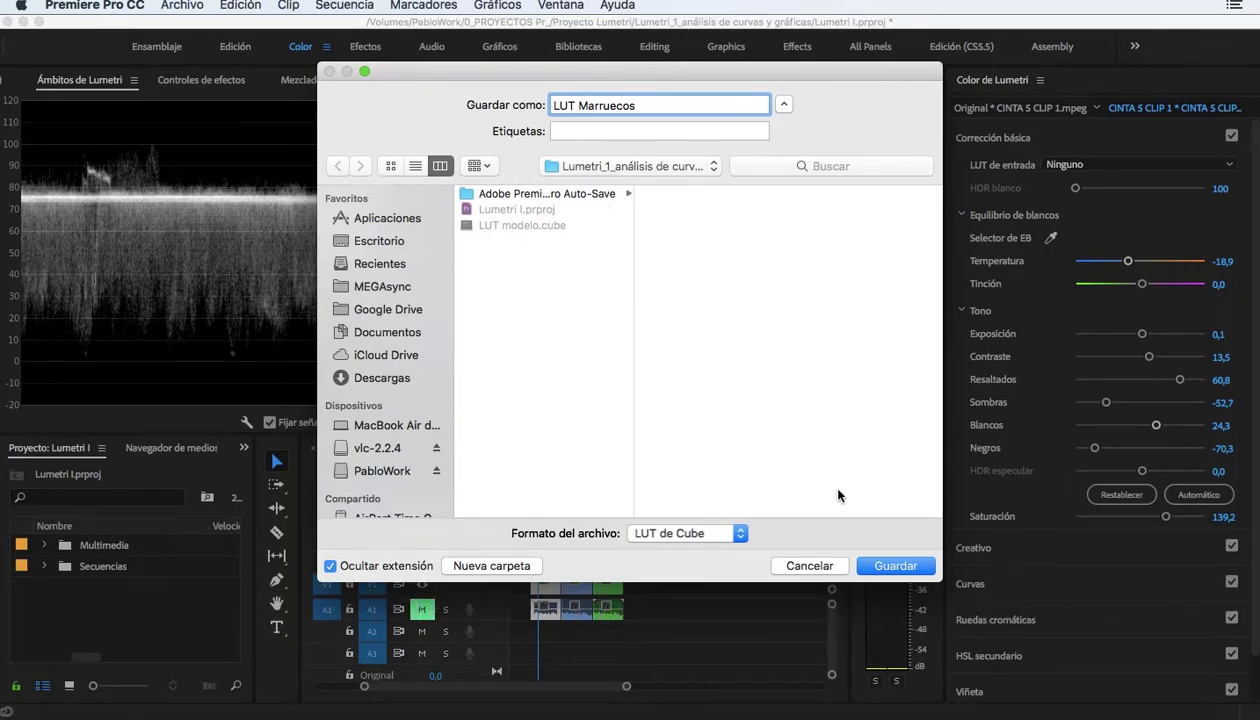
click(907, 567)
click(1230, 166)
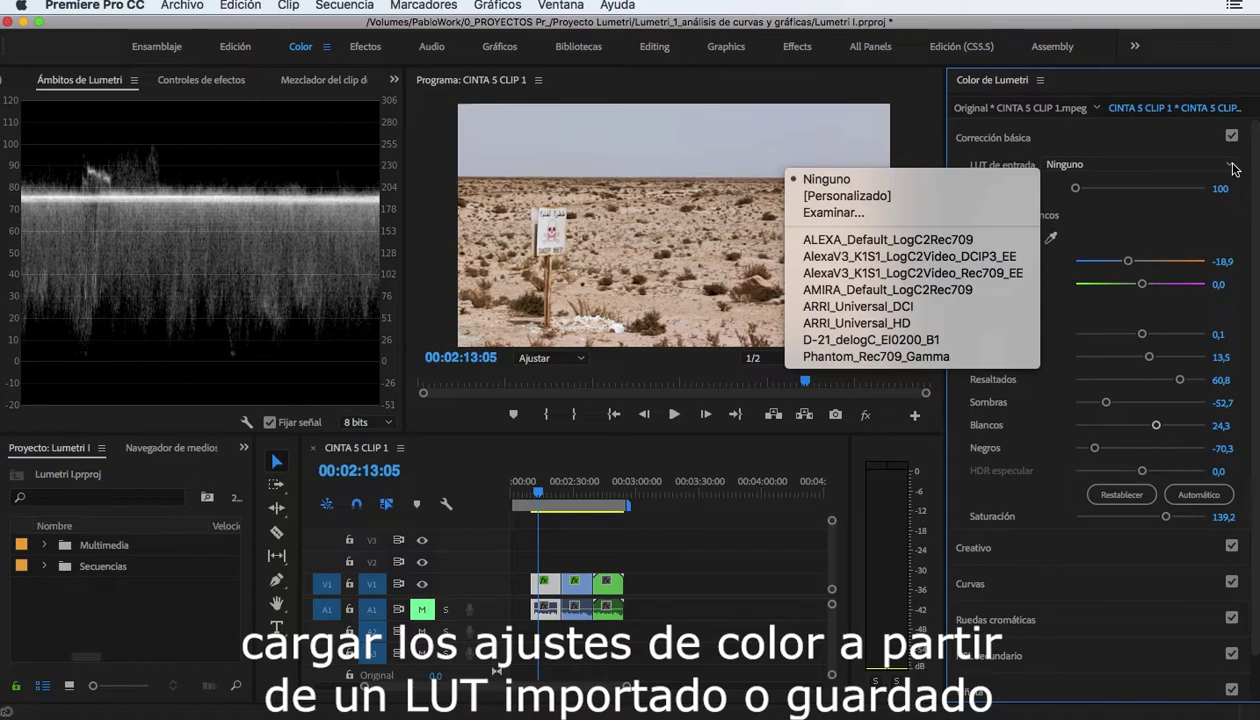
Load LUT Marruecos.cube as the input LUT, then expand the Creativo section
click(868, 216)
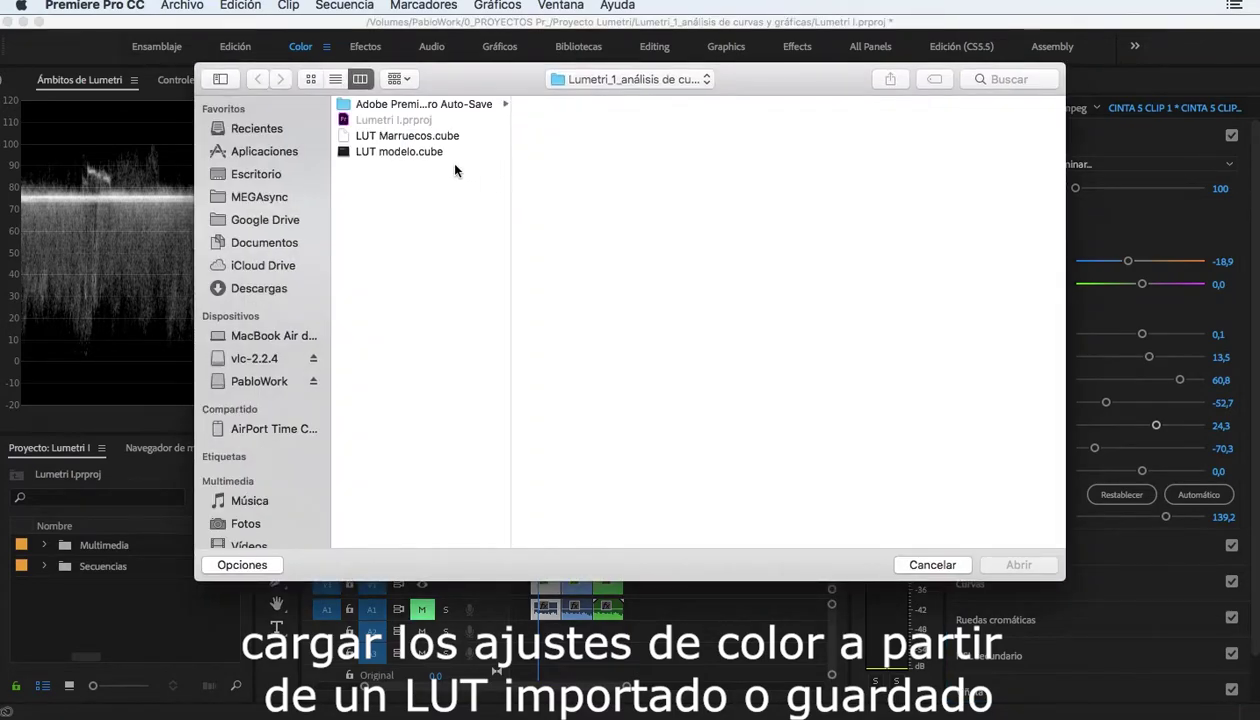
click(430, 139)
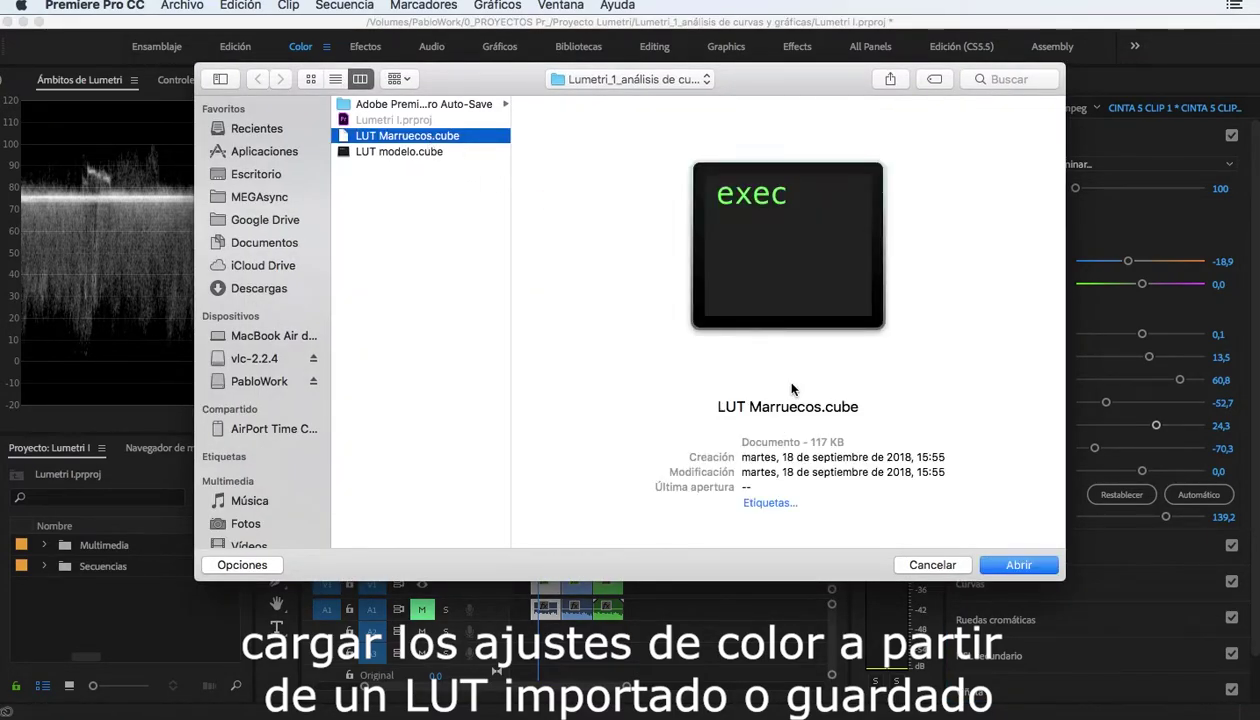
click(1035, 568)
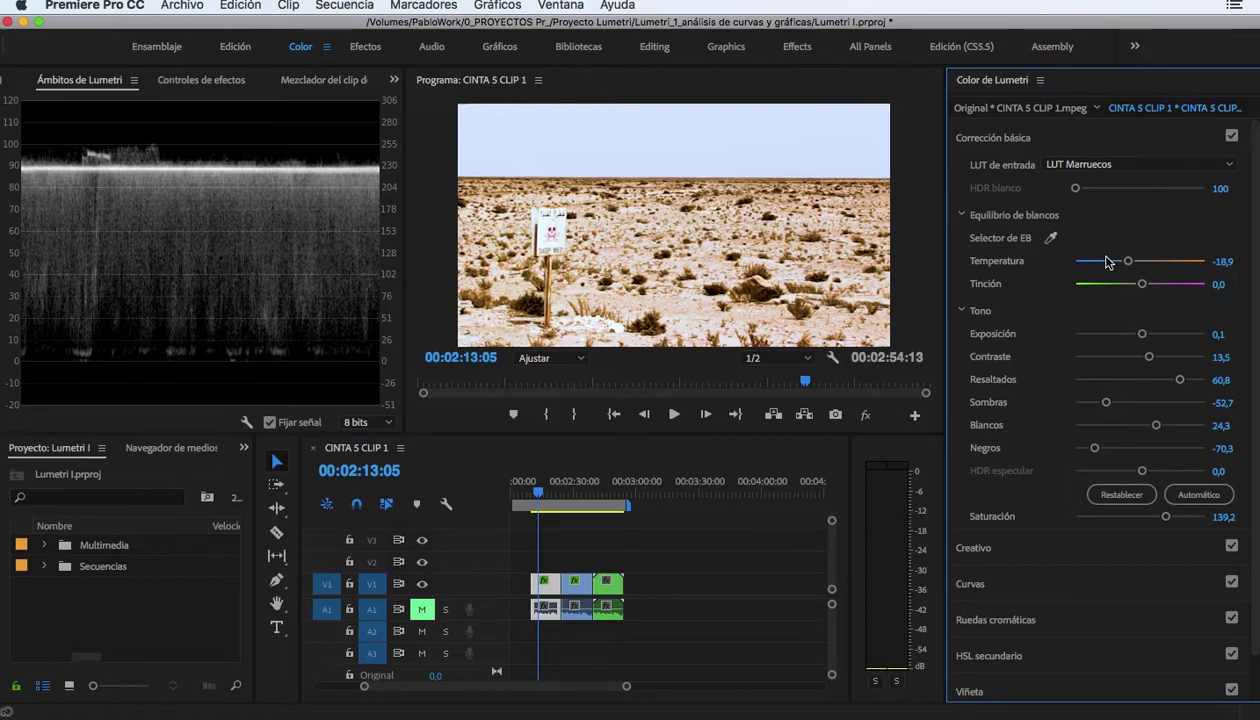
click(1090, 145)
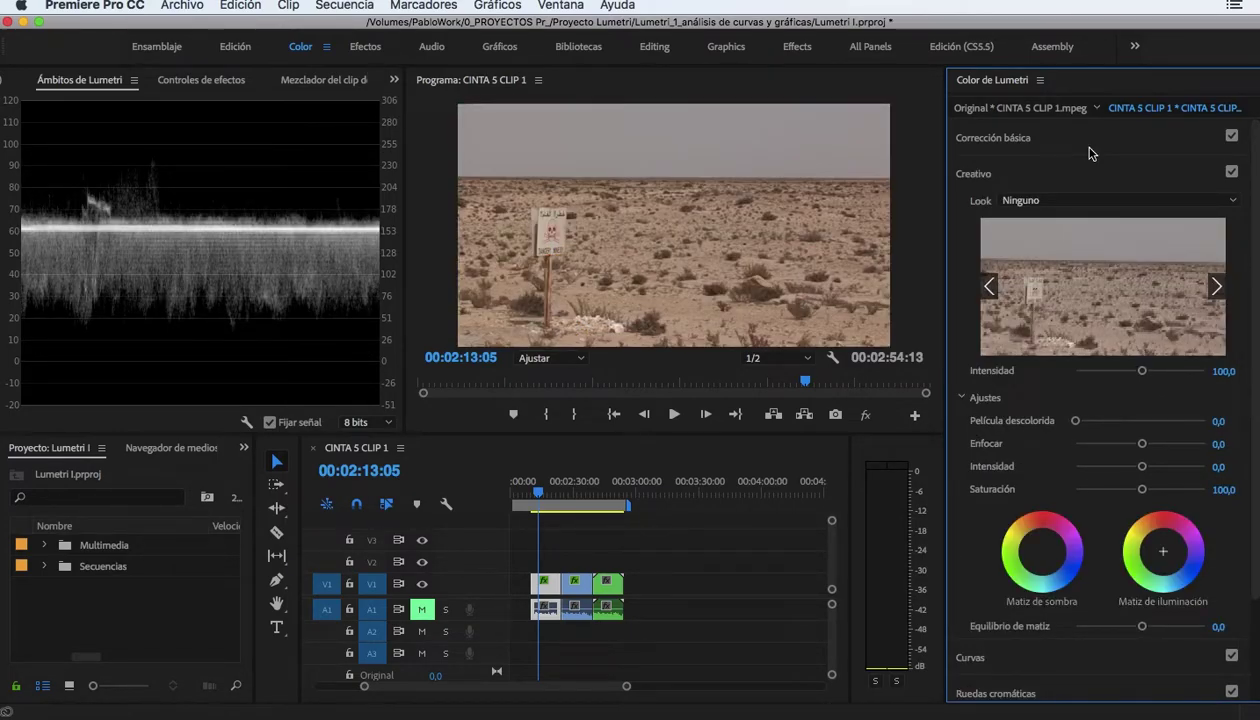
Load LUT Marruecos.cube as the creative Look through the Look list's Examinar… option
click(1105, 203)
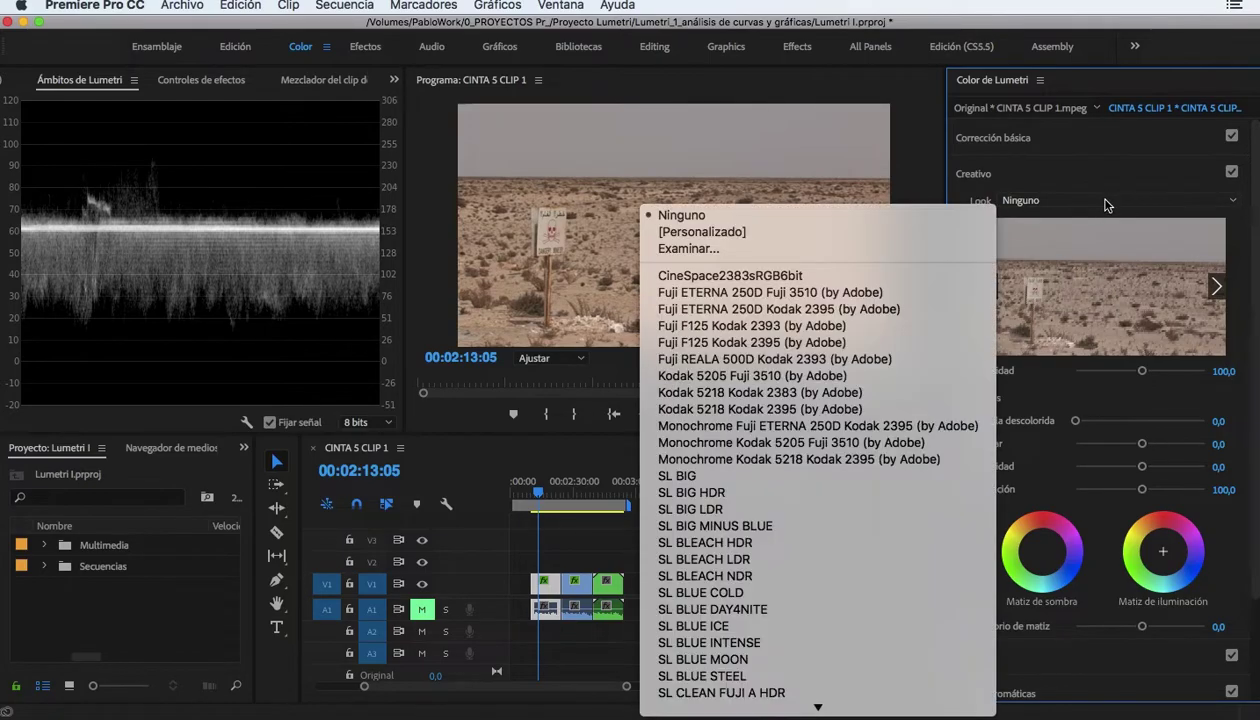
click(760, 246)
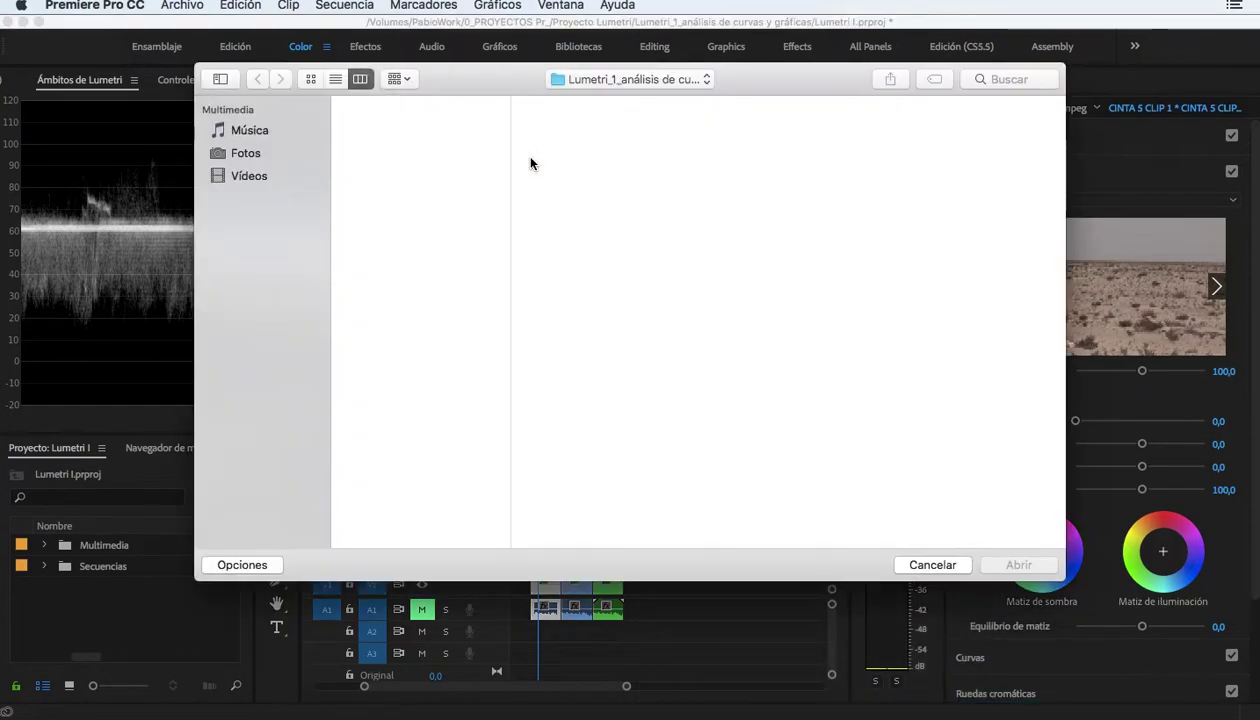
click(423, 137)
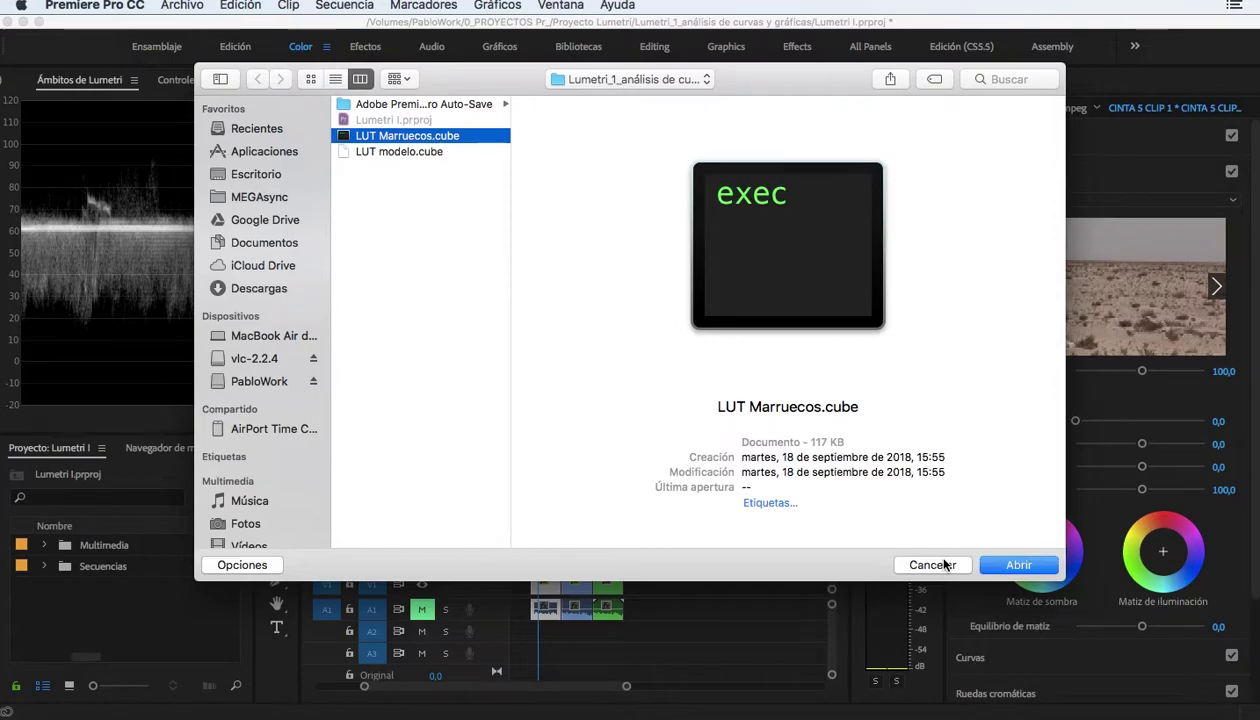
click(1030, 565)
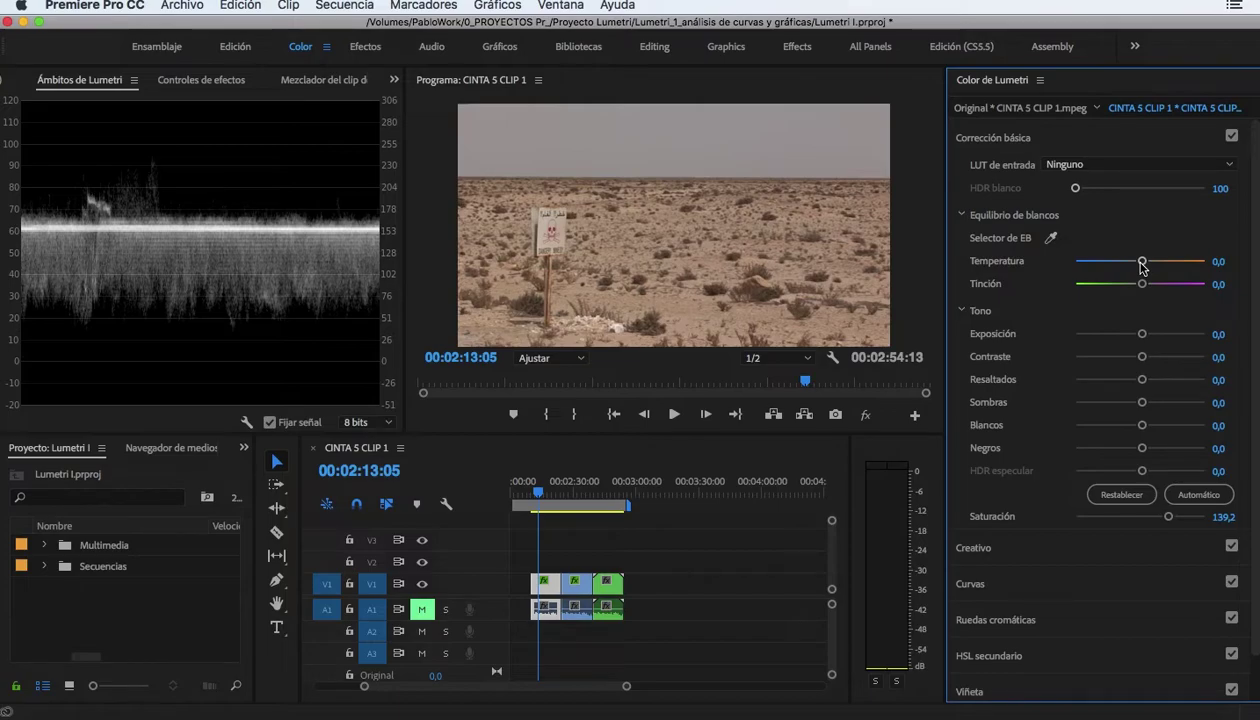
Collapse Equilibrio de blancos, test brighter and darker Exposición, then reset it to 0,0
scroll(1033, 270, down, 1)
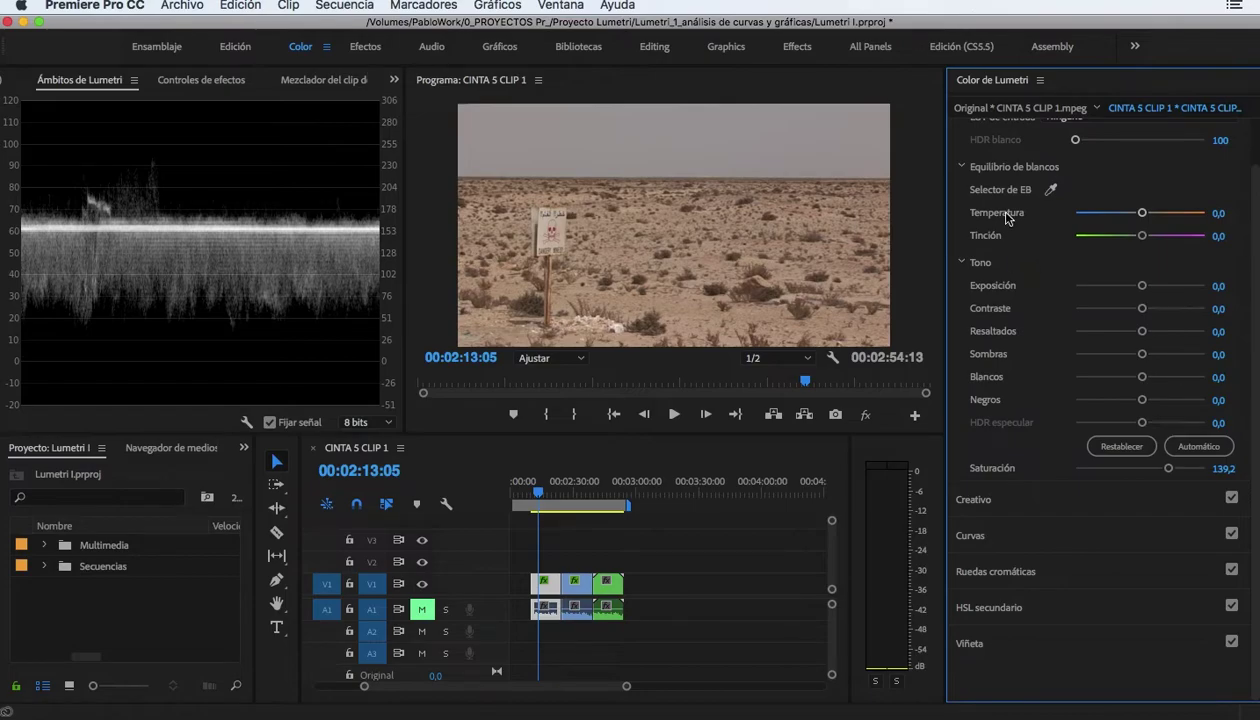
click(960, 167)
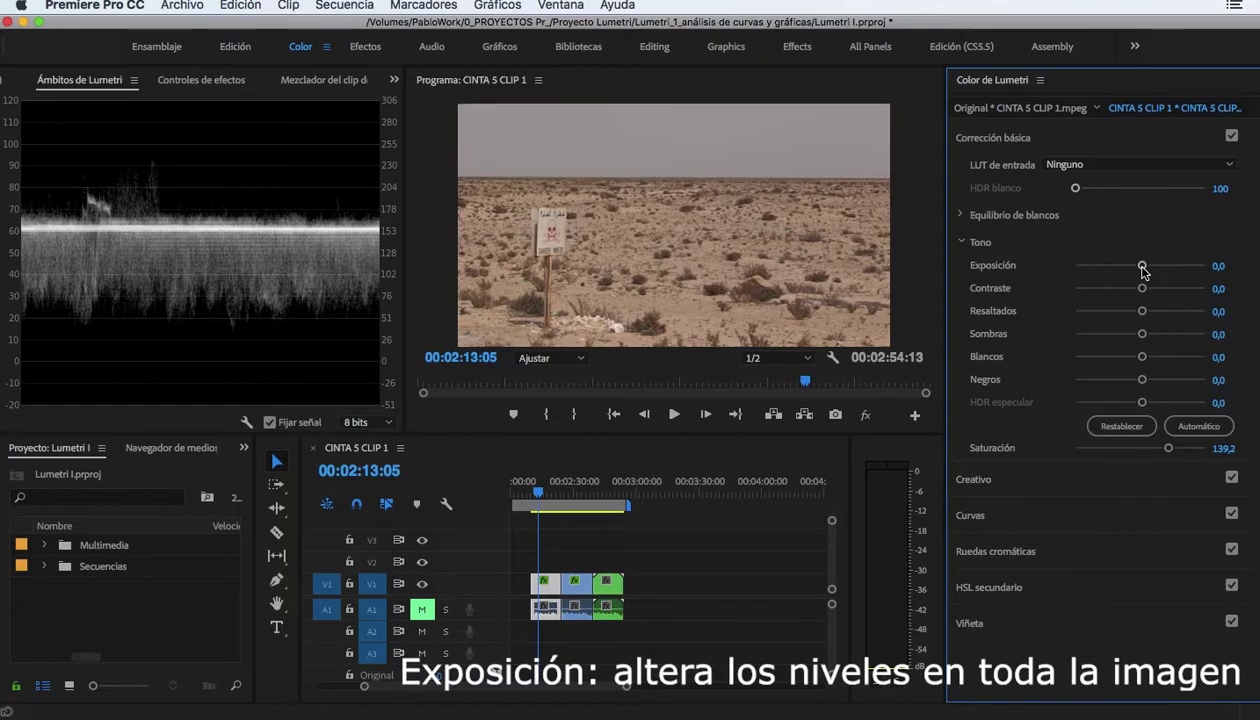
drag(1142, 266, 1191, 267)
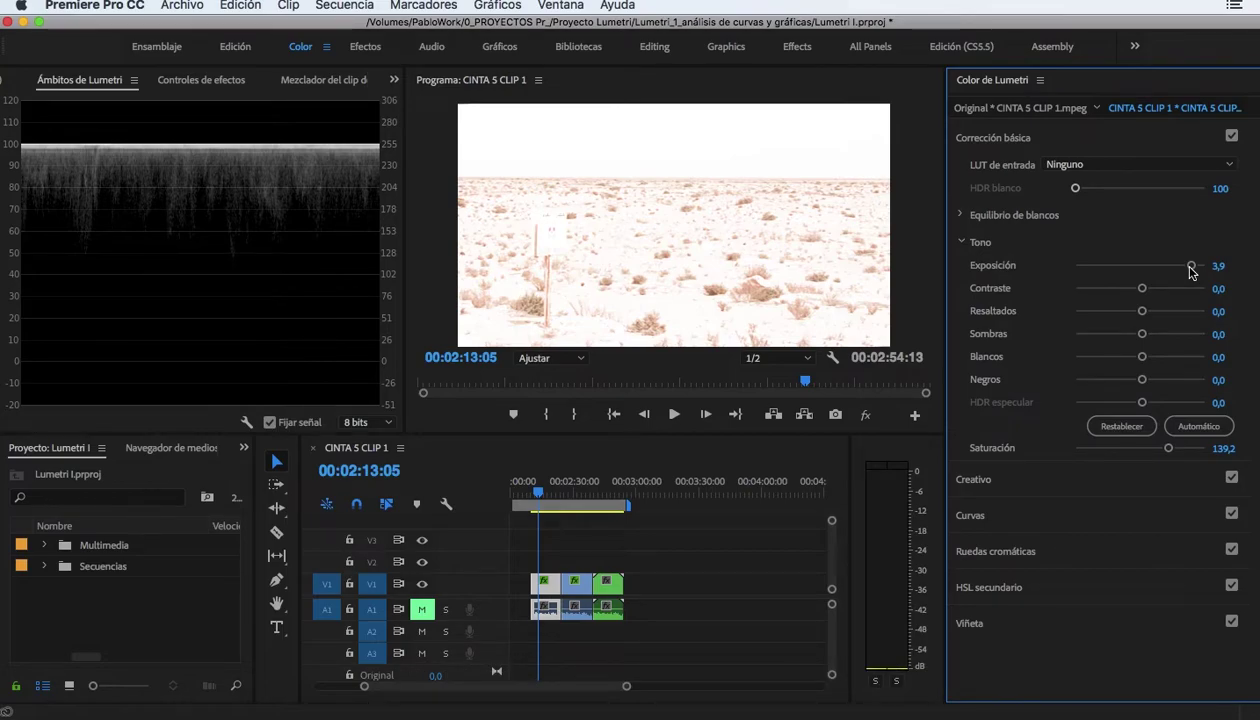
drag(1191, 266, 1103, 267)
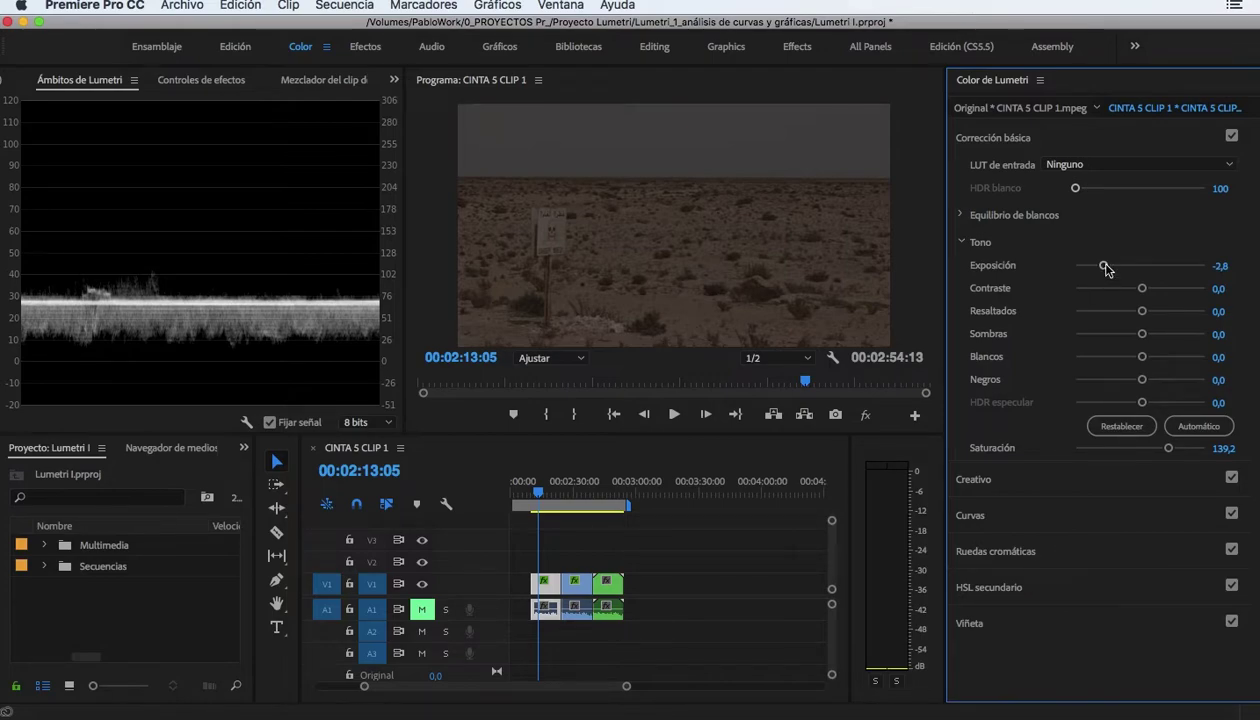
double_click(1104, 267)
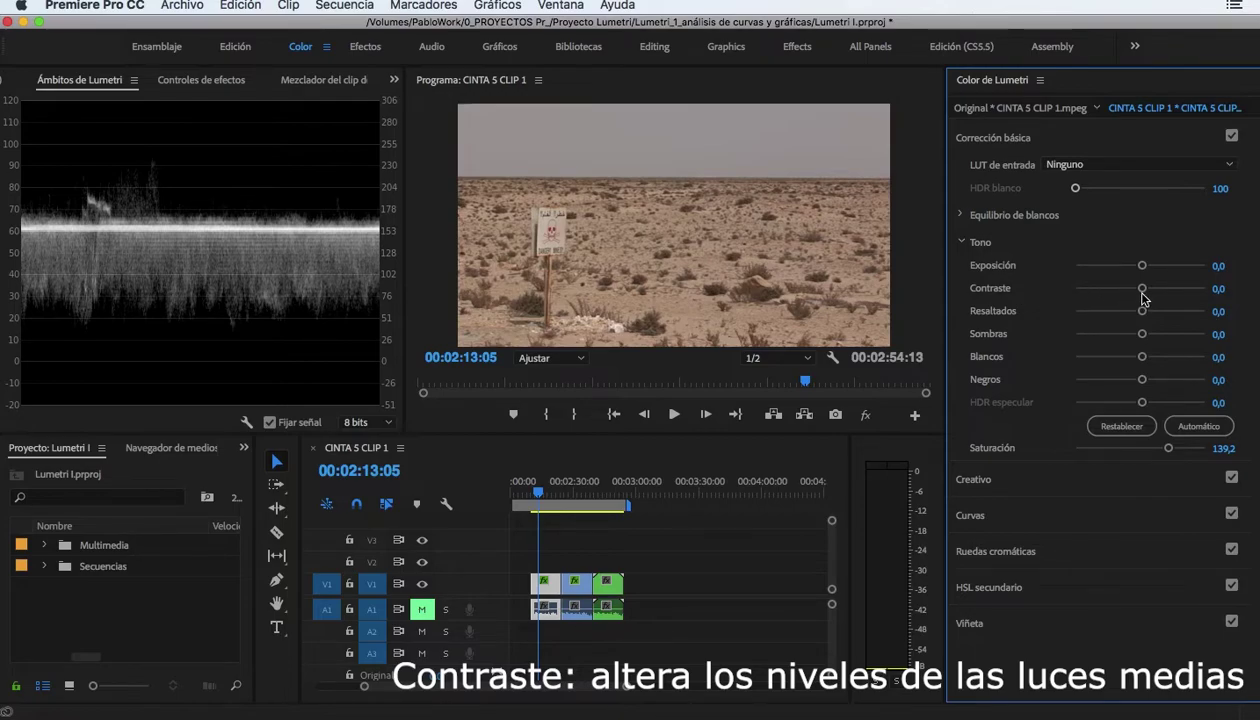
mouse_move(1141, 289)
mouse_down()
mouse_move(1096, 288)
mouse_move(1183, 288)
mouse_move(1163, 268)
mouse_move(1121, 274)
mouse_move(1142, 268)
mouse_move(1138, 295)
mouse_move(1094, 295)
mouse_move(1149, 296)
mouse_up()
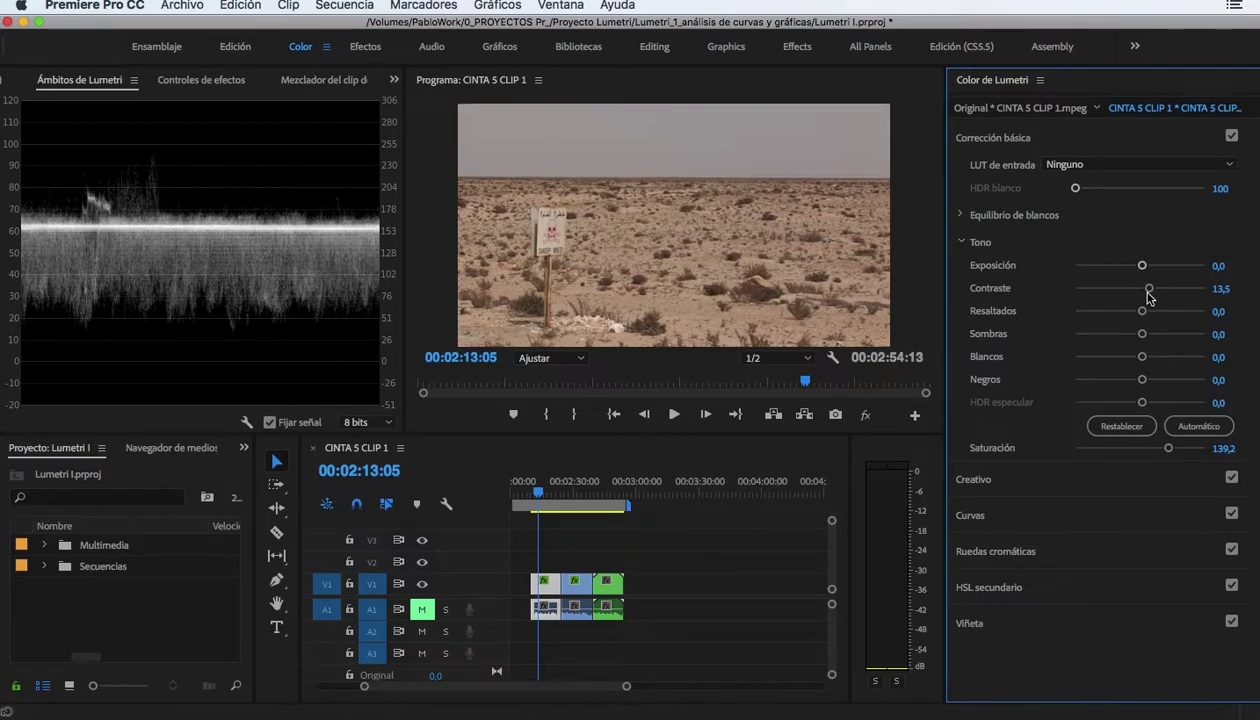
double_click(1149, 289)
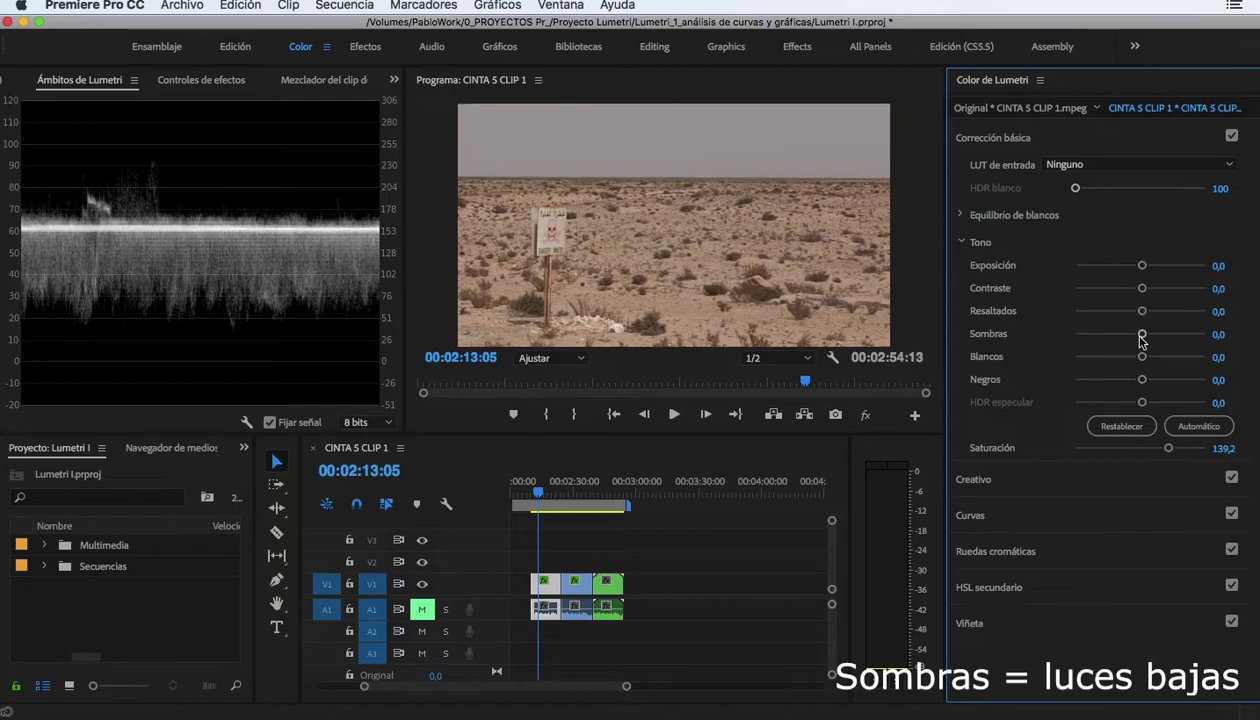
drag(1142, 334, 1072, 337)
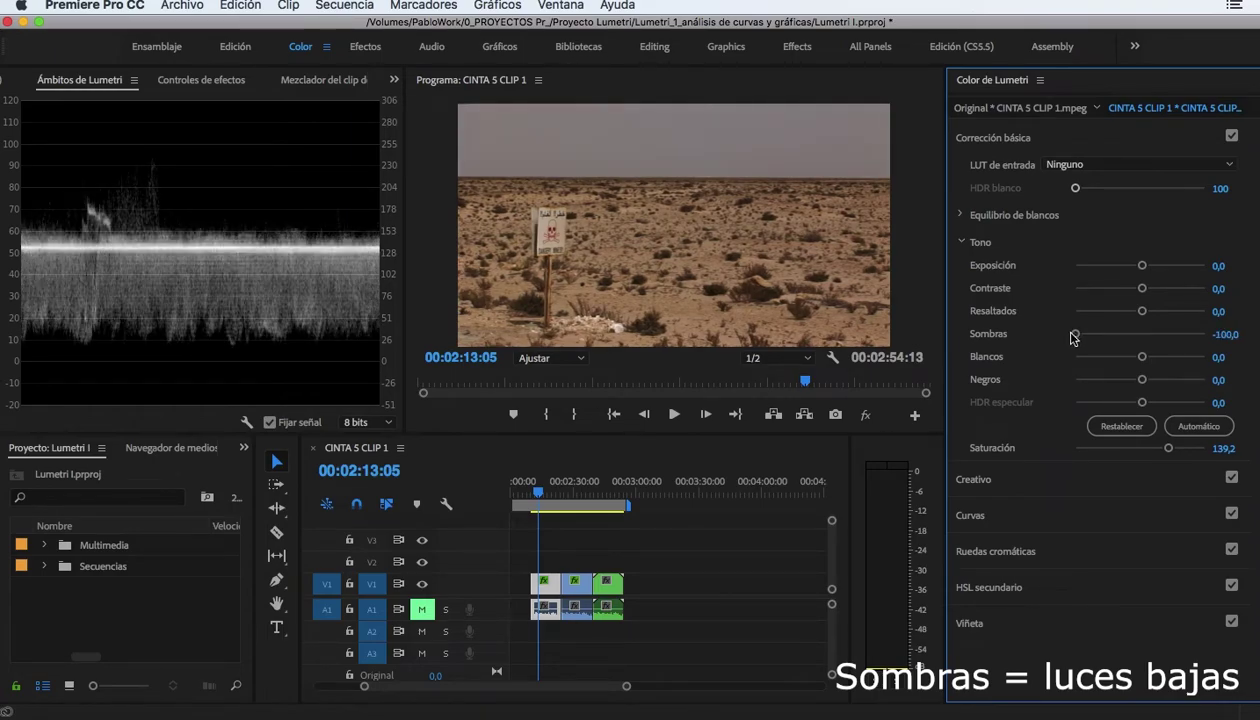
drag(1073, 334, 1193, 346)
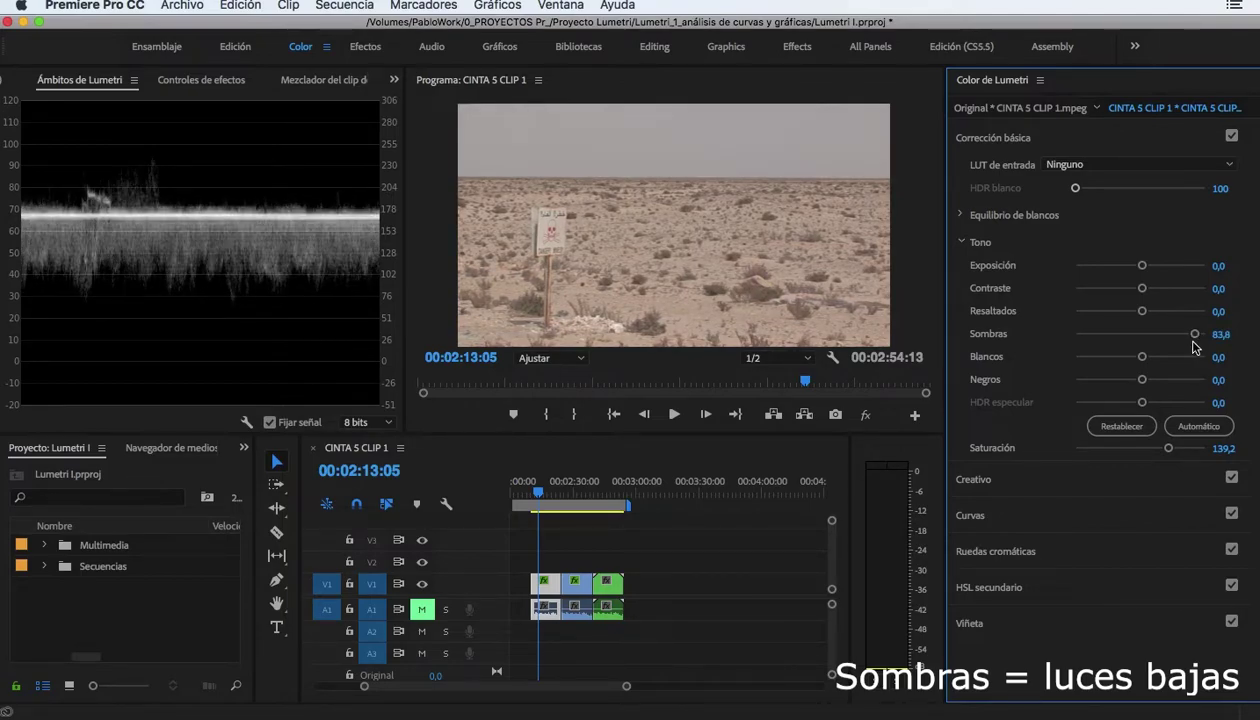
double_click(1194, 336)
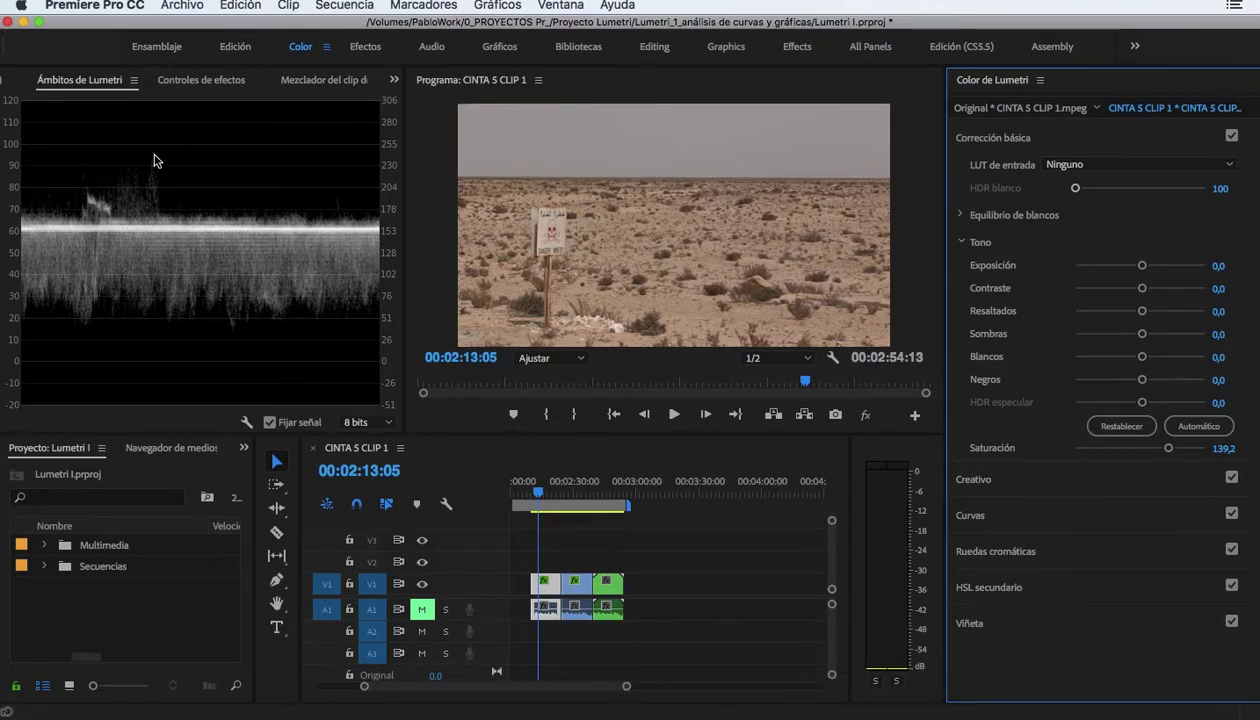
Check the scope options, keeping the luminance waveform, and reset Saturación to 100
right_click(191, 239)
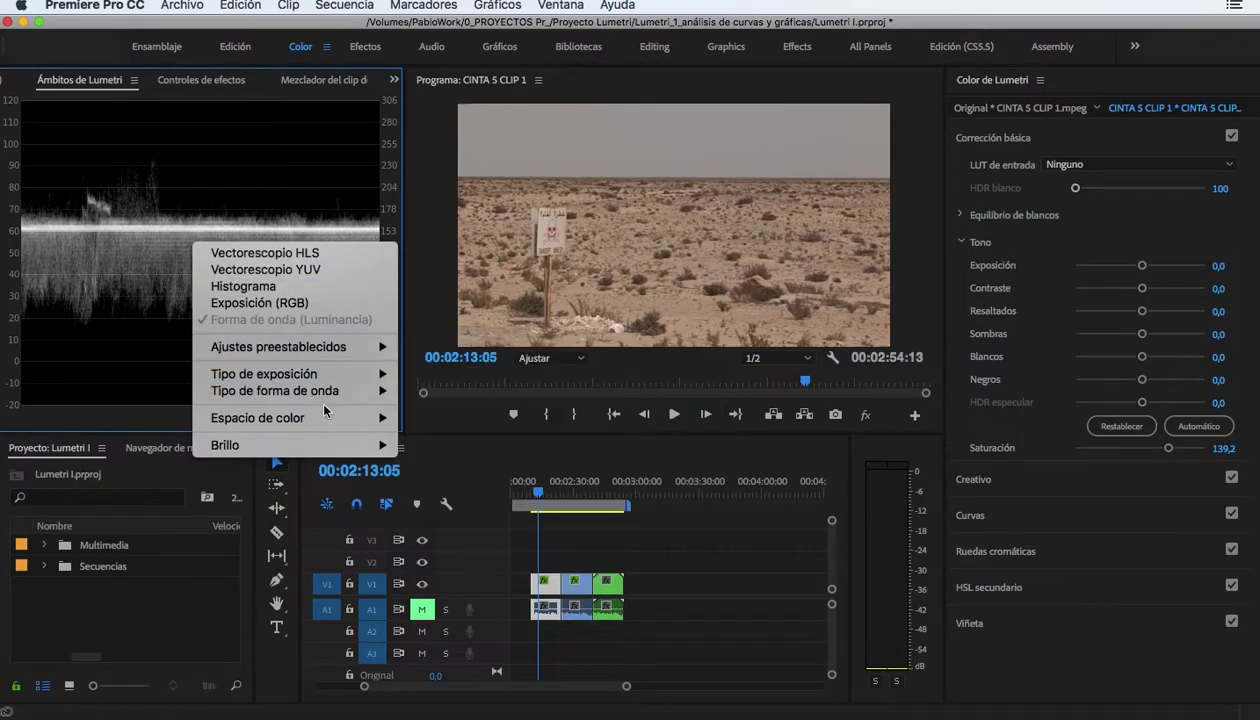
mouse_move(335, 378)
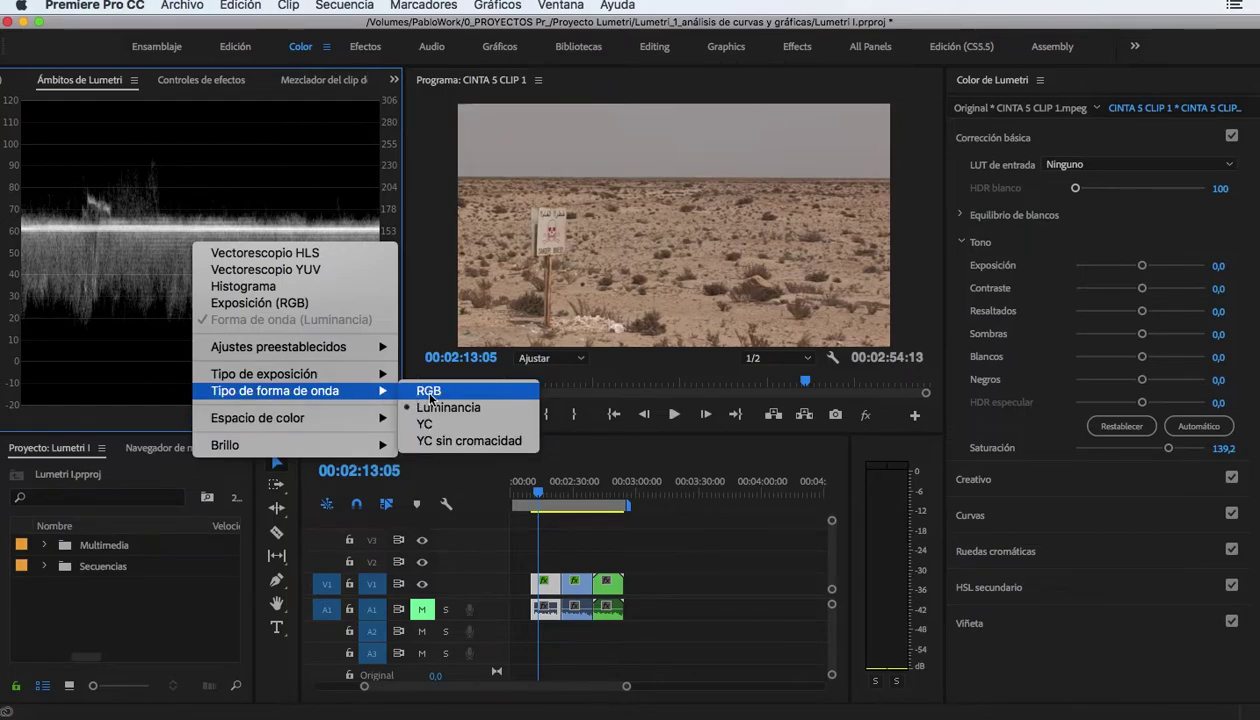
click(435, 408)
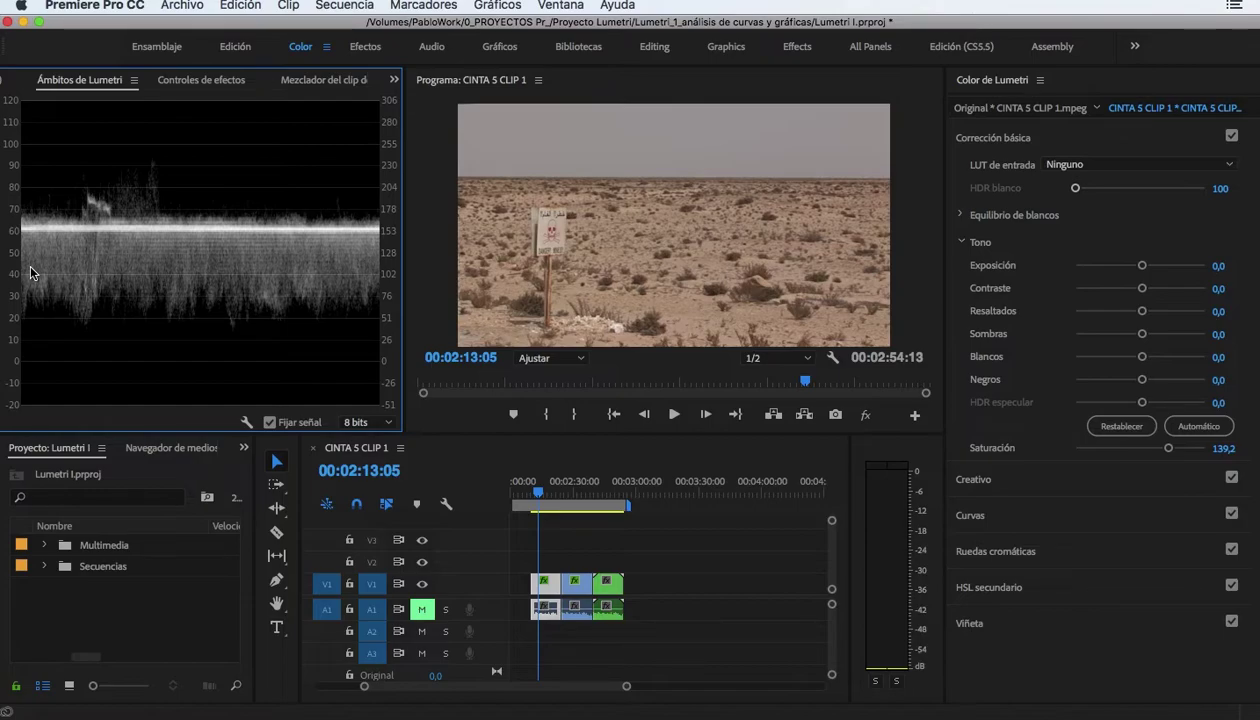
double_click(1168, 447)
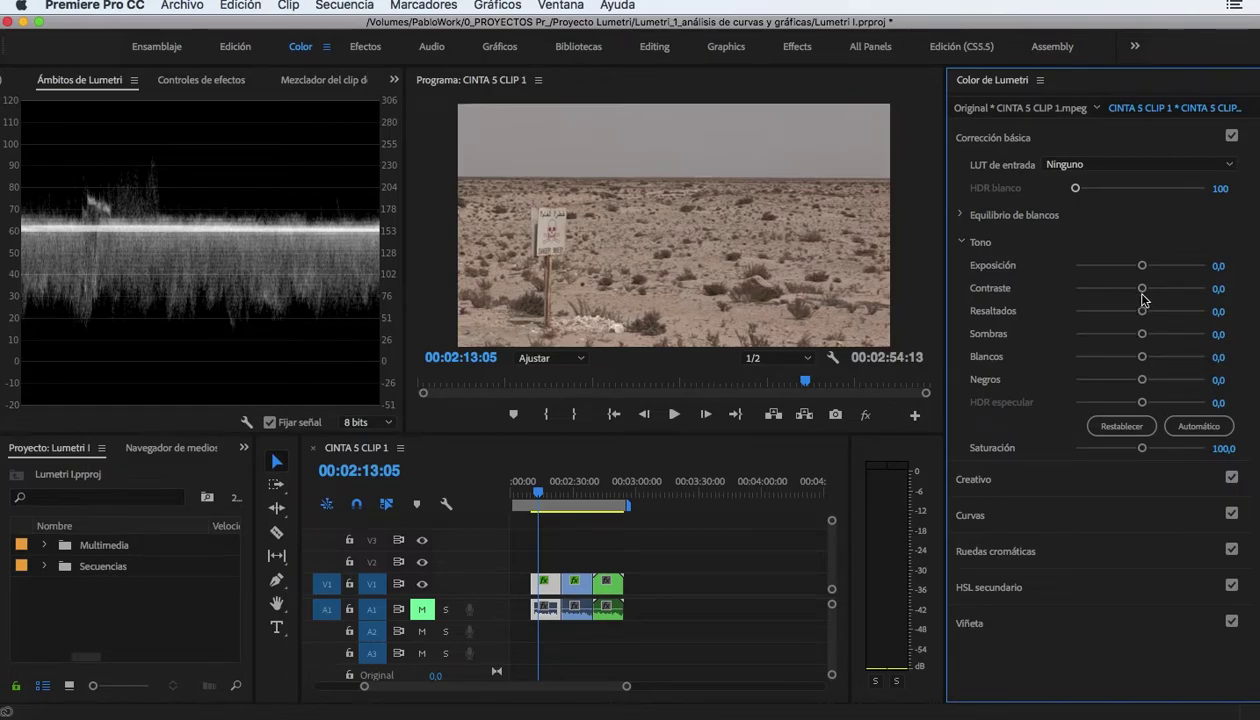
Set Contraste 50, Resaltados 39,2, Sombras -43,2, Blancos 51,4 and Negros -70,3
drag(1142, 290, 1173, 289)
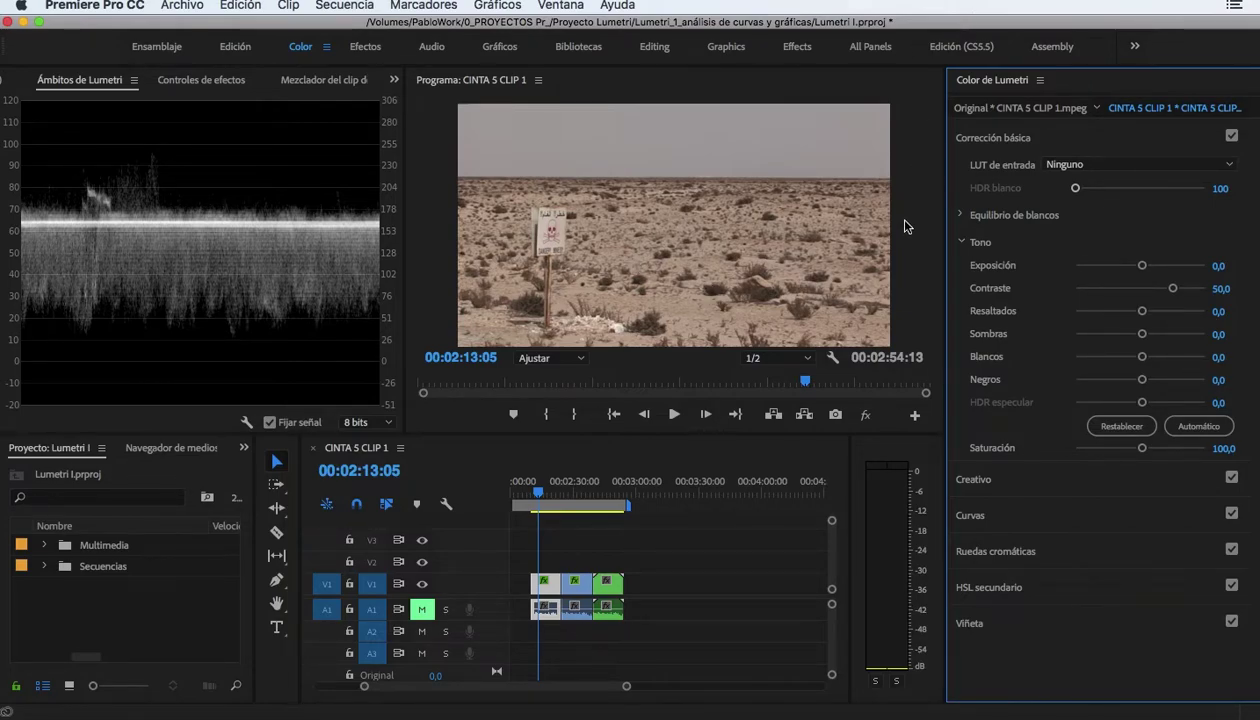
mouse_move(1143, 317)
mouse_down()
mouse_move(1166, 318)
mouse_move(1145, 336)
mouse_up()
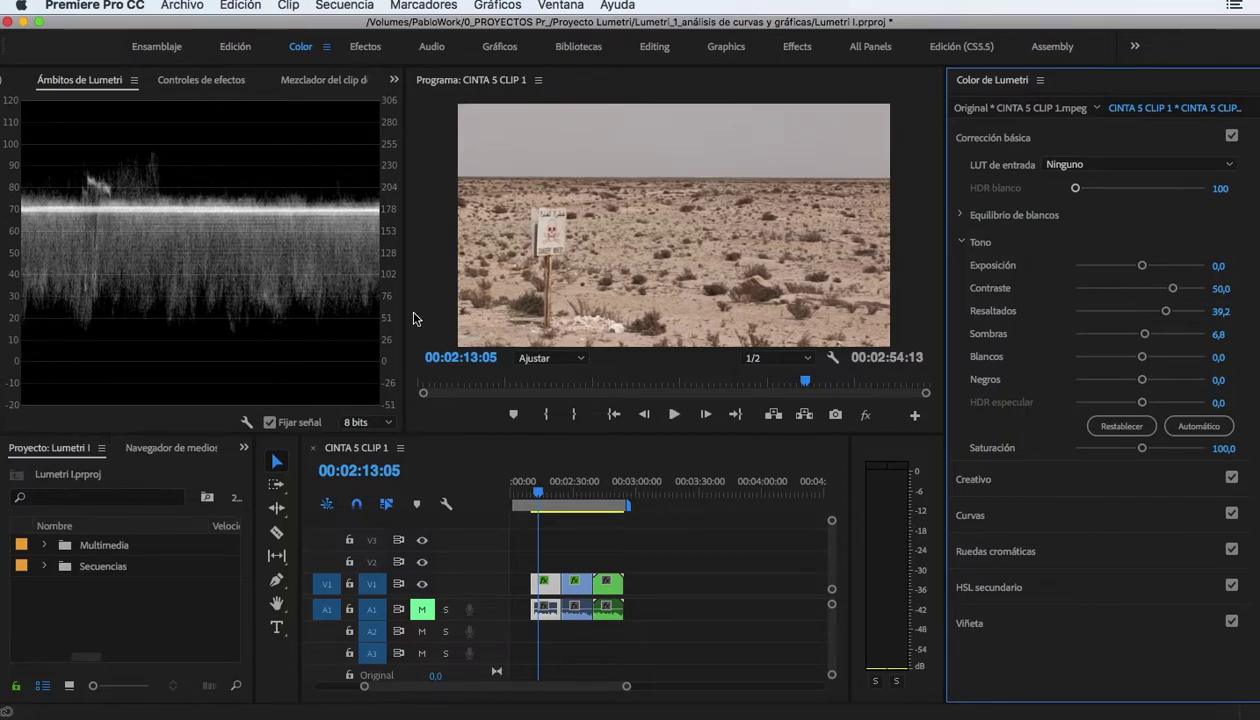
drag(1147, 341, 1110, 340)
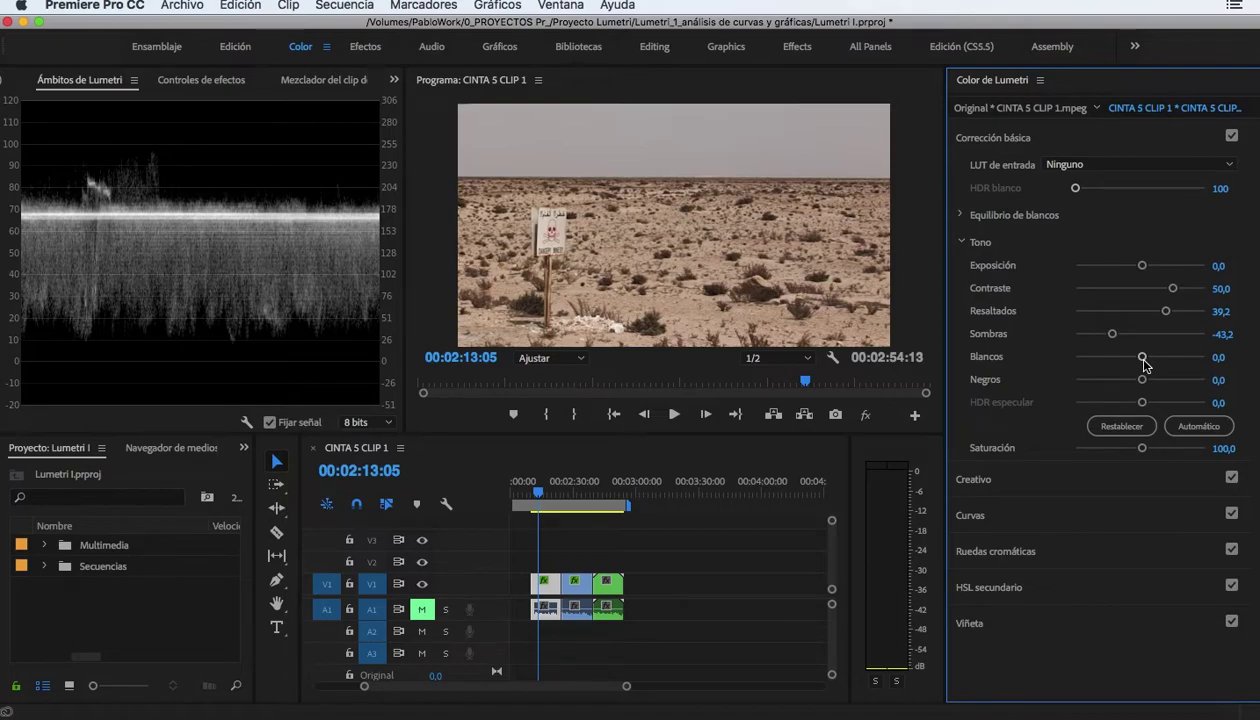
mouse_move(1143, 358)
mouse_down()
mouse_move(1173, 357)
mouse_move(1094, 381)
mouse_up()
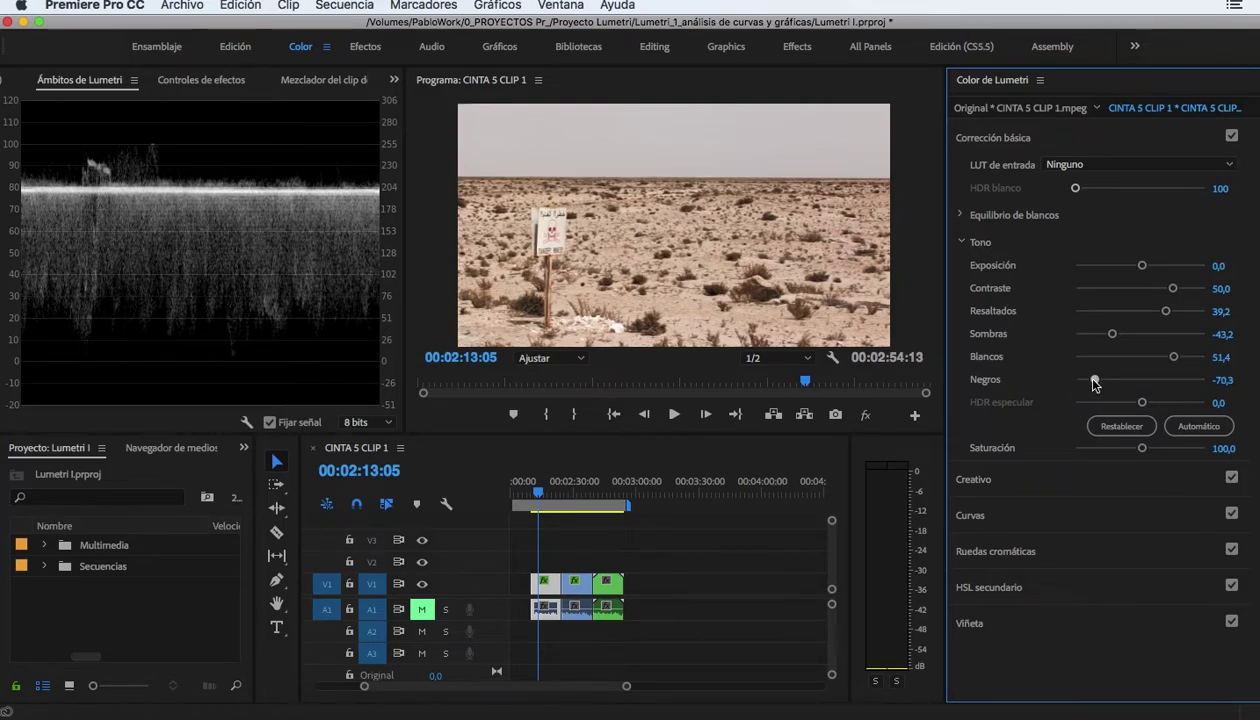
click(1231, 136)
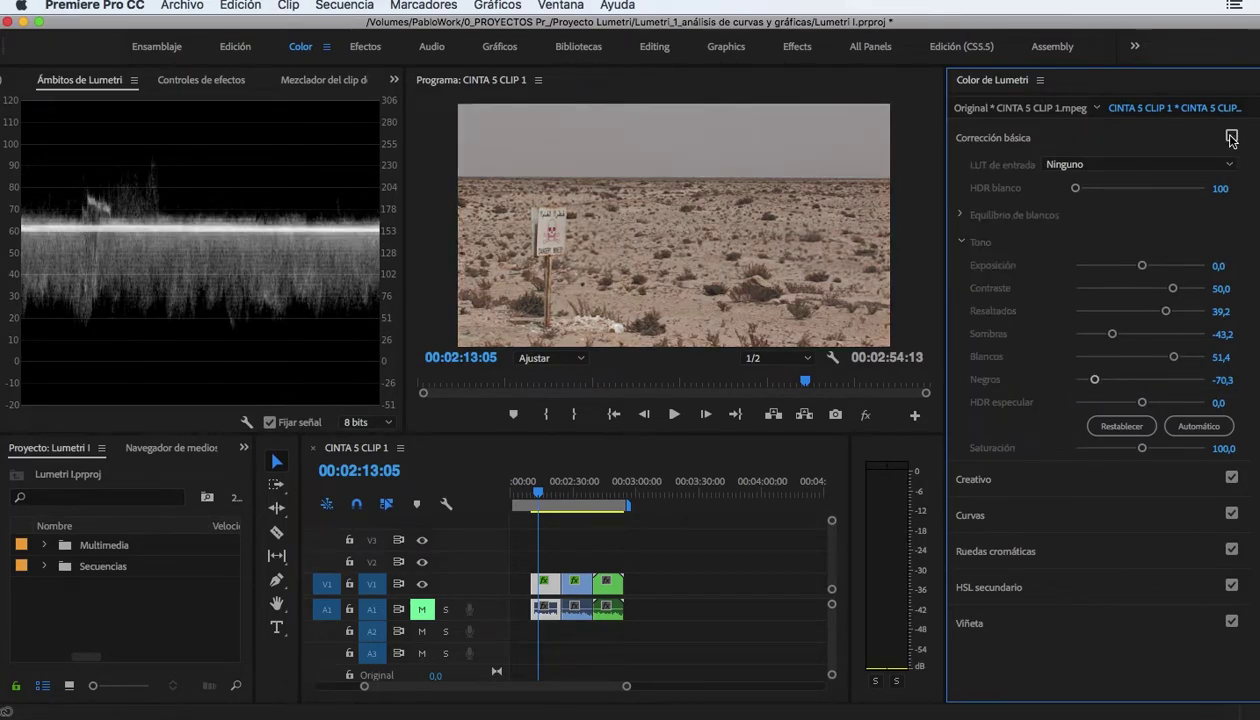
click(1231, 136)
click(1231, 137)
click(1231, 137)
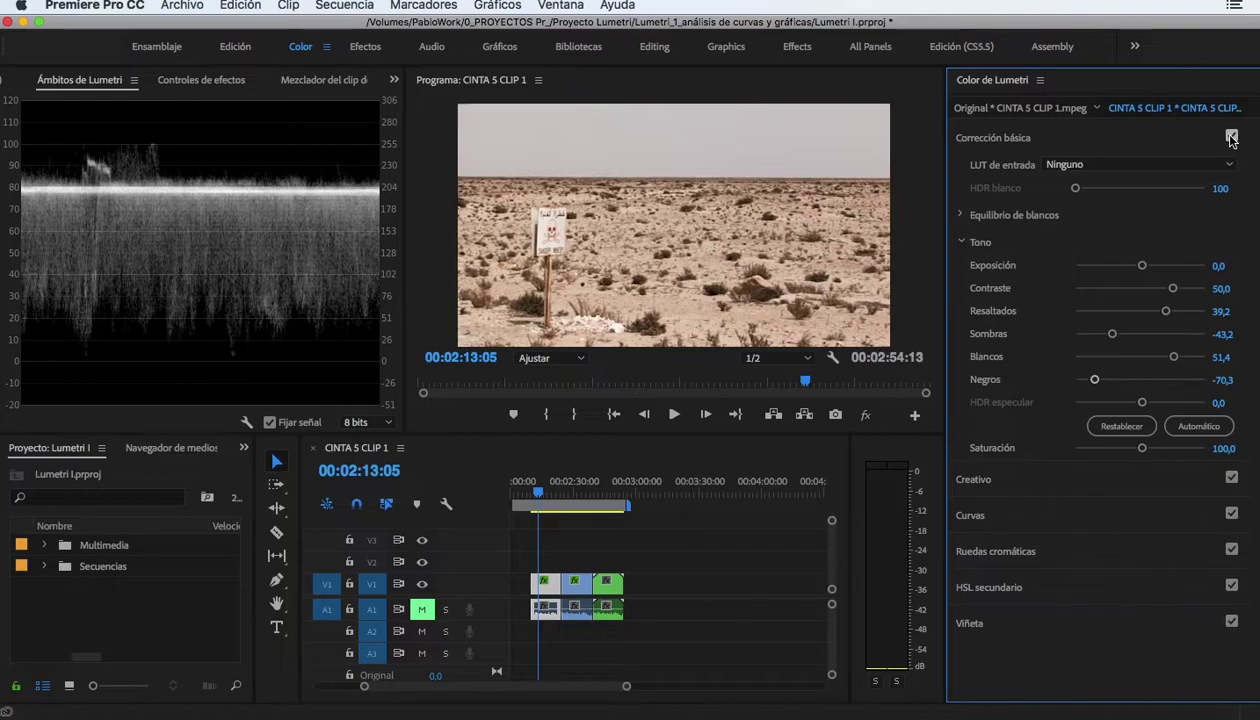
click(1231, 137)
click(1231, 137)
right_click(178, 214)
mouse_move(321, 324)
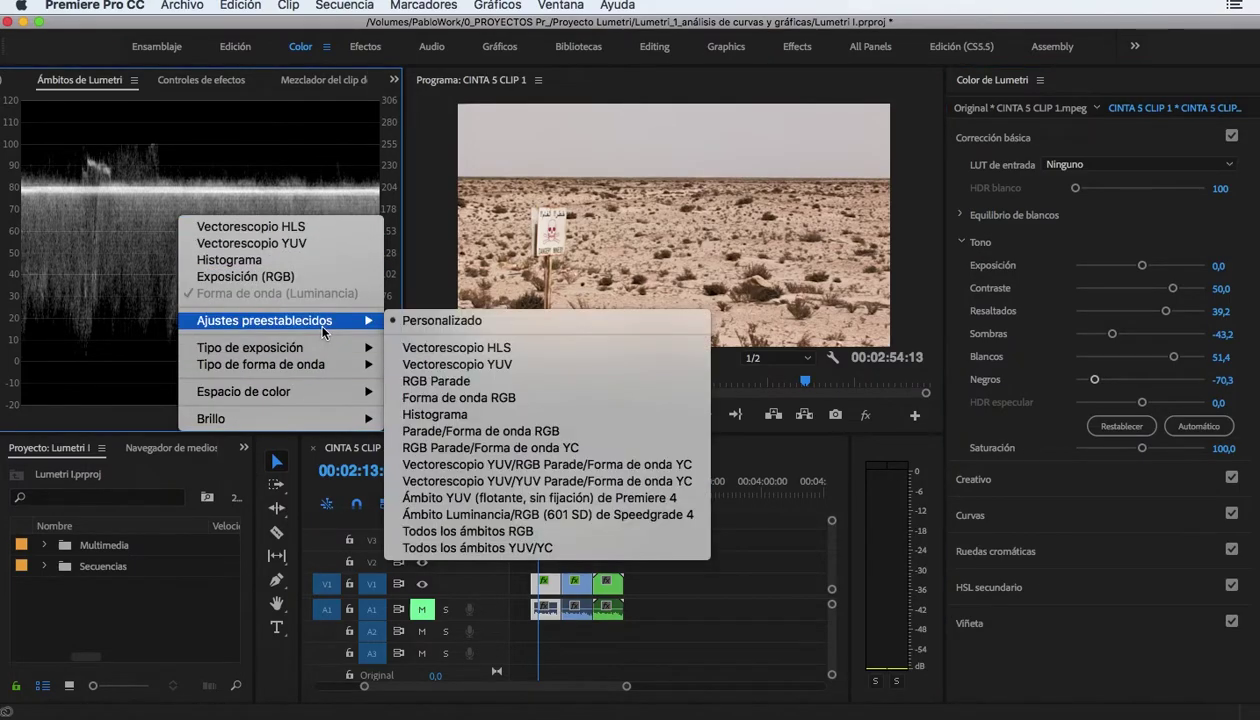
click(490, 352)
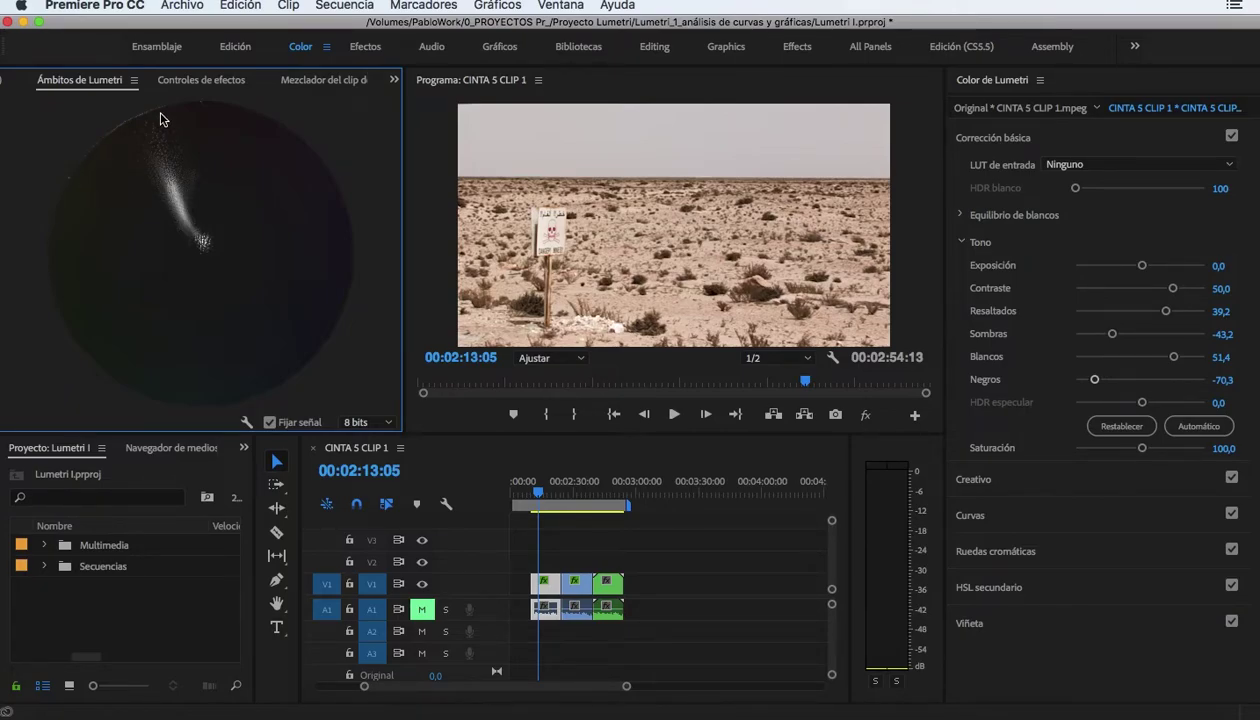
right_click(160, 119)
click(185, 307)
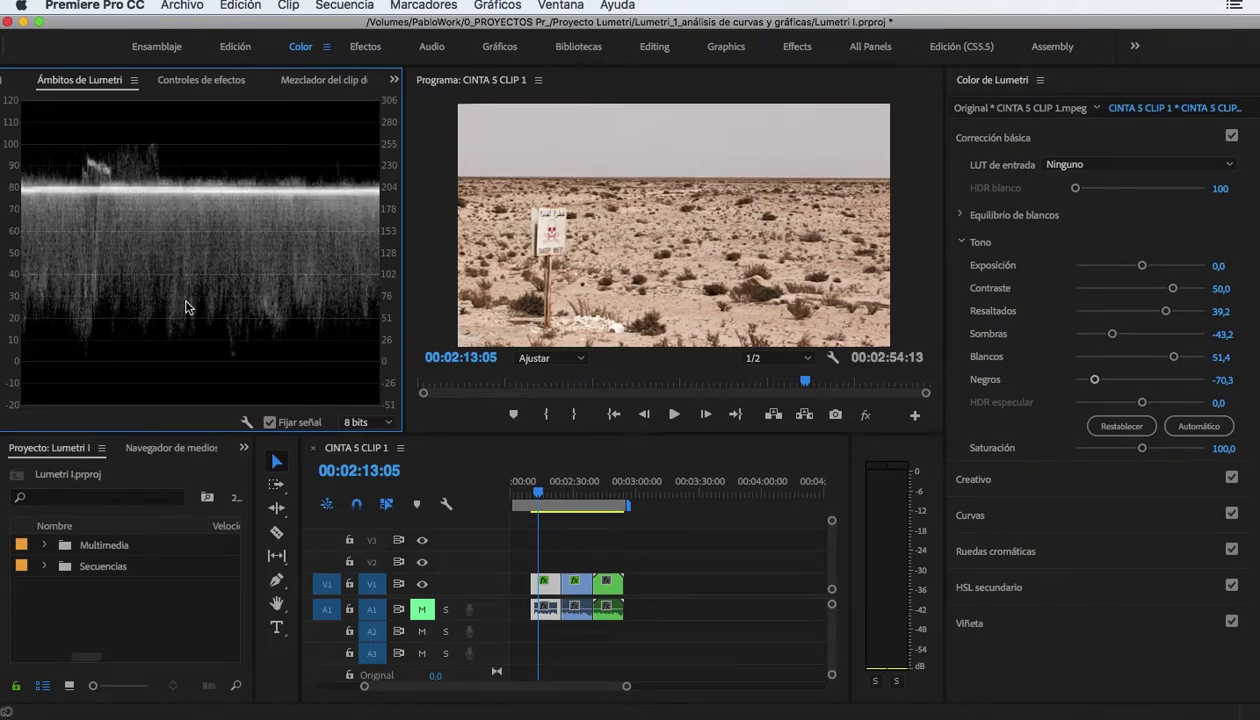
right_click(236, 182)
click(212, 145)
Nudge the Blancos slider from 51,4 down to 50,0
drag(1175, 358, 1172, 358)
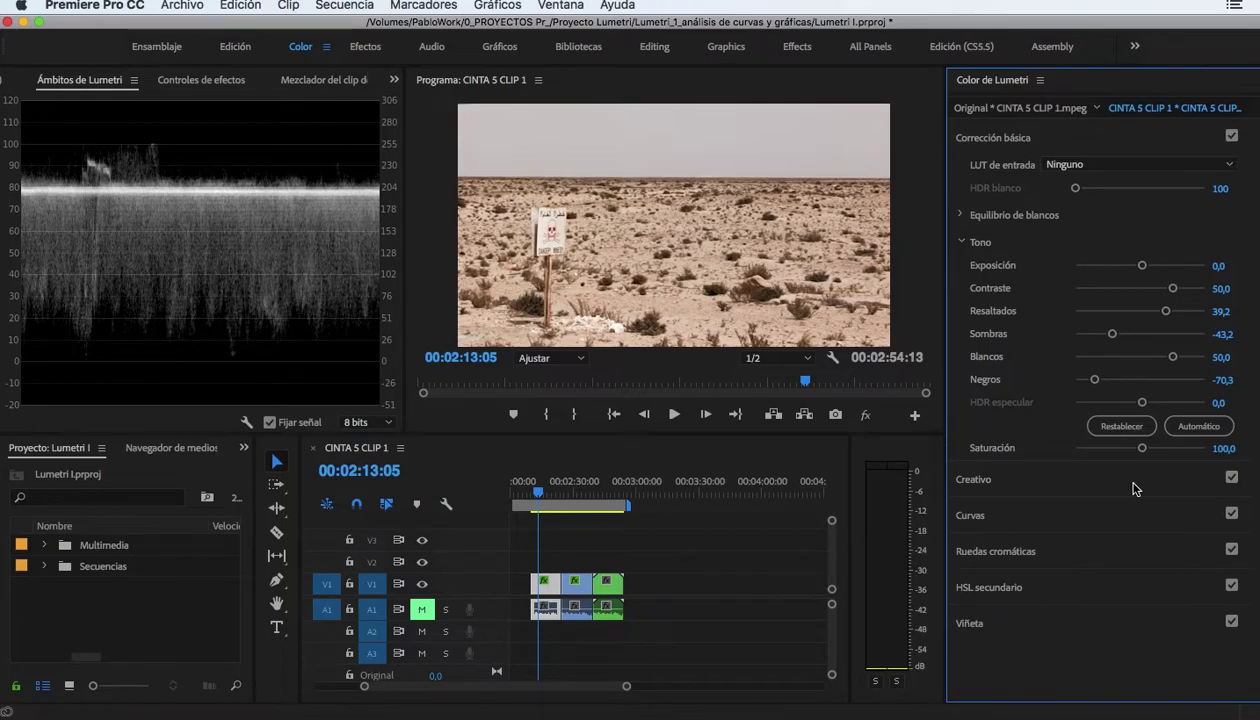
Show Vectorescopio YUV and hide Forma de onda (Luminancia) and Vectorescopio HLS
right_click(251, 263)
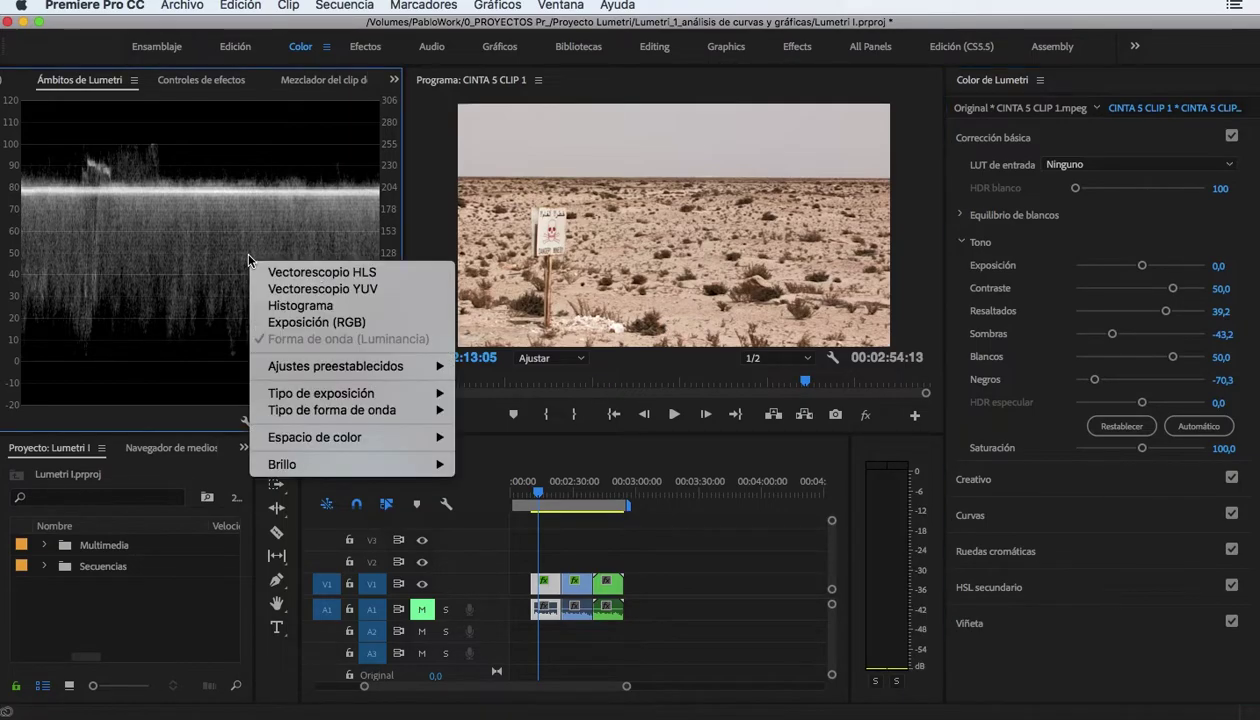
click(350, 290)
right_click(98, 203)
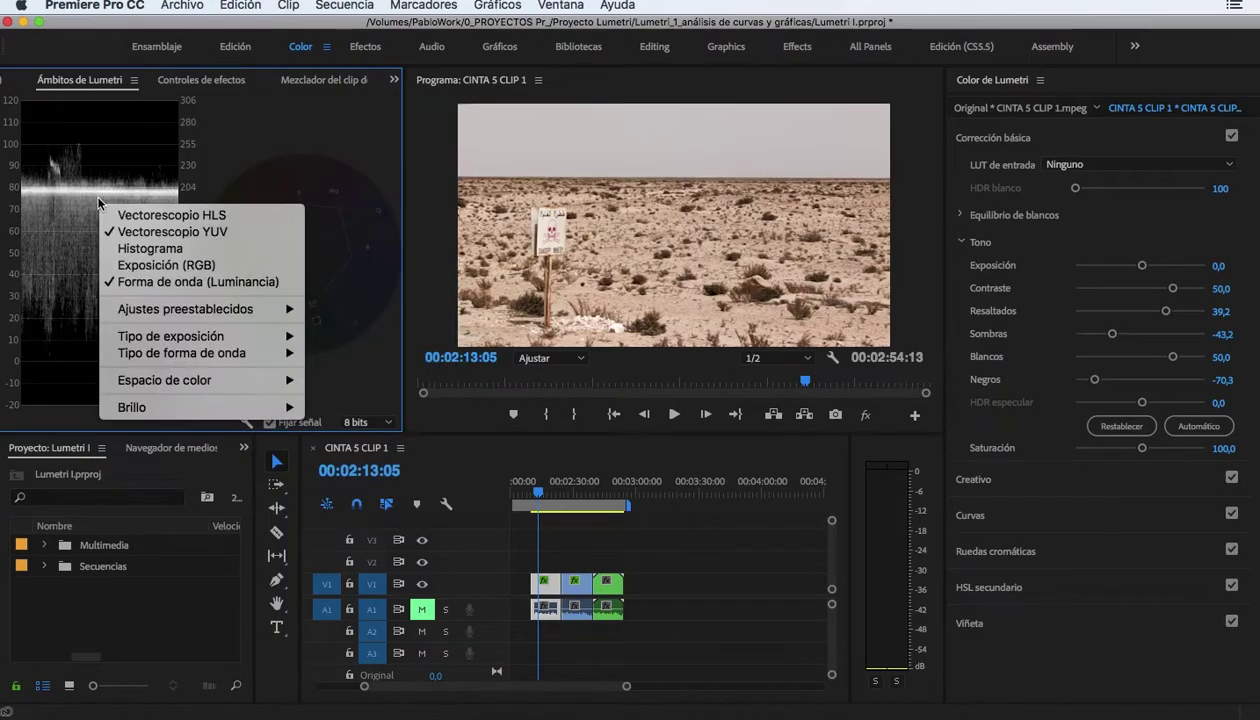
click(153, 282)
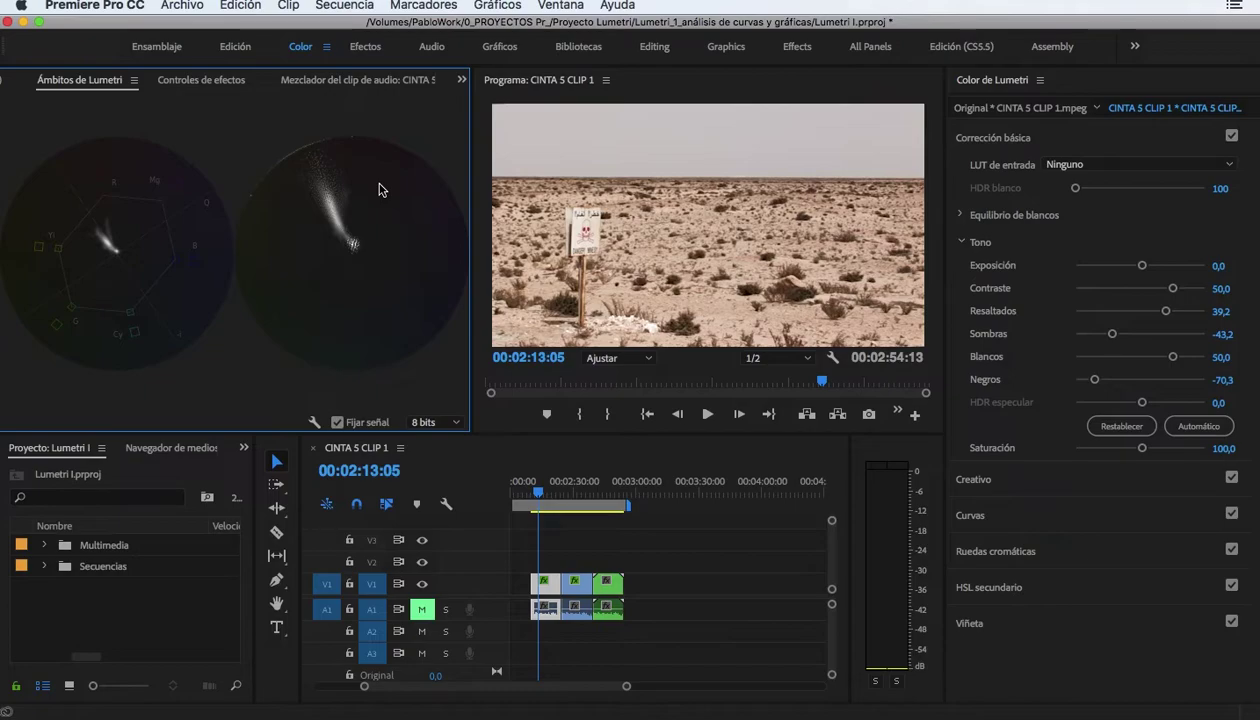
right_click(316, 228)
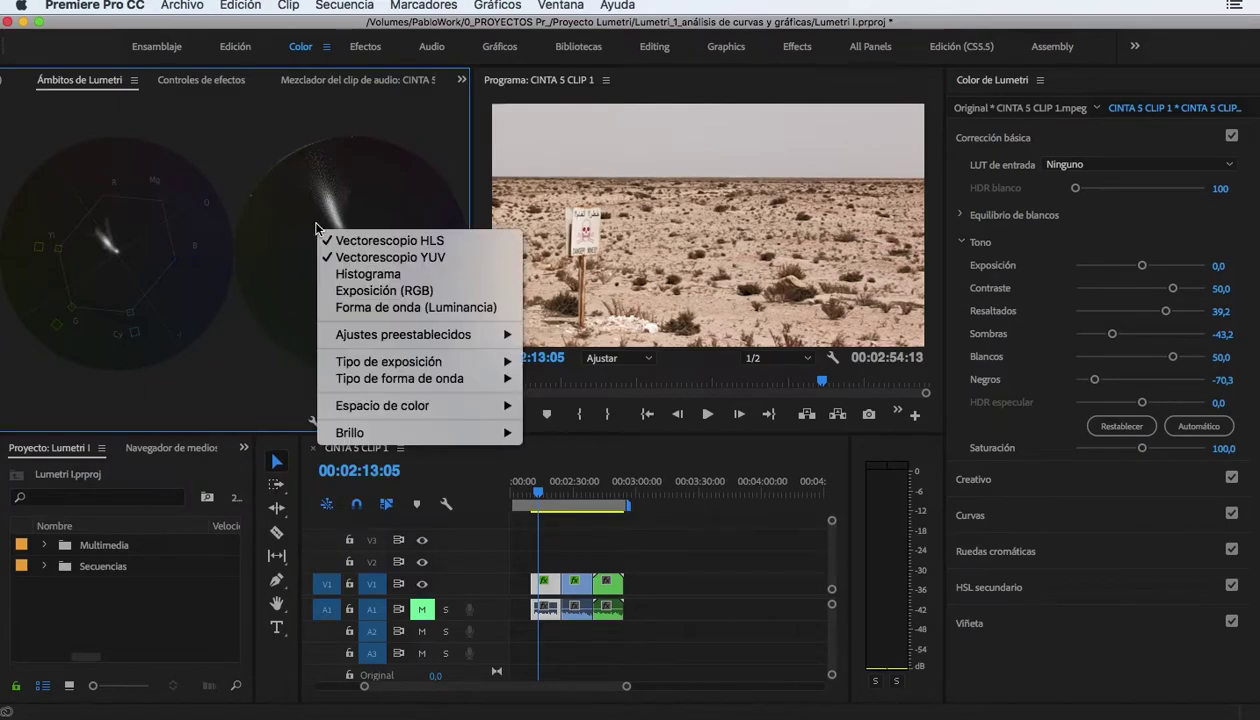
click(405, 242)
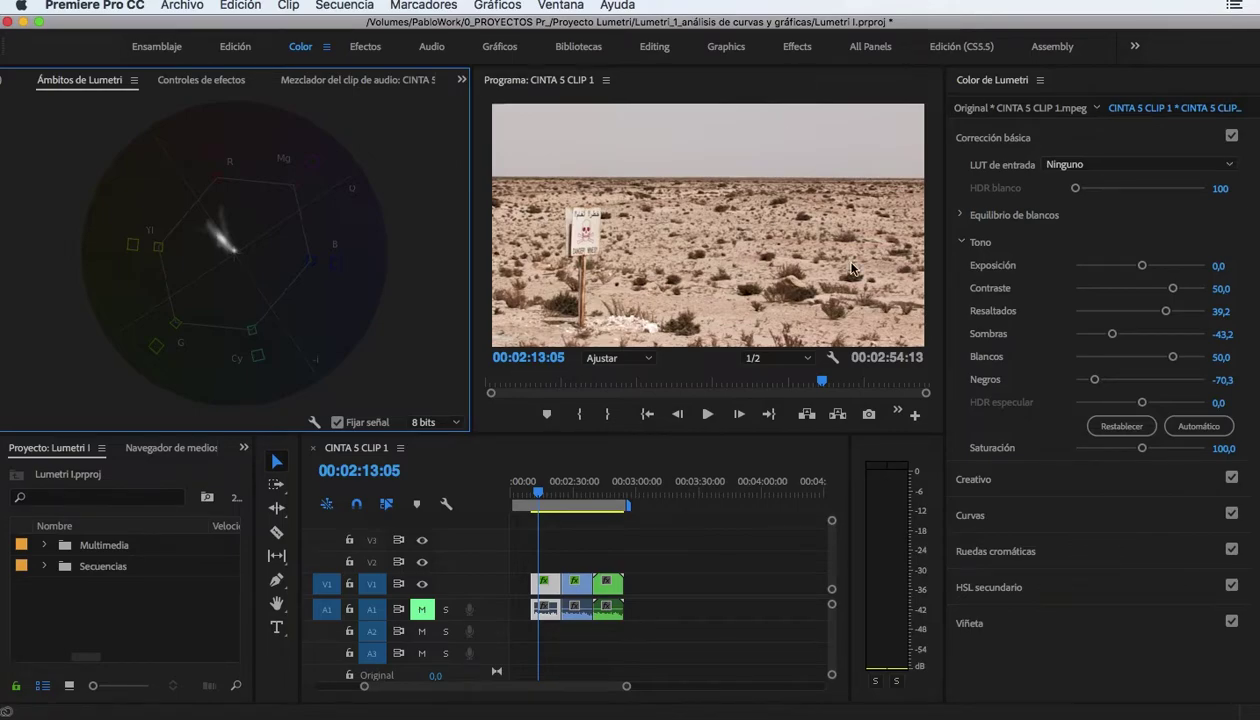
Collapse Corrección básica and expand Curvas to reveal the RGB curve and hue/saturation wheel
click(1016, 140)
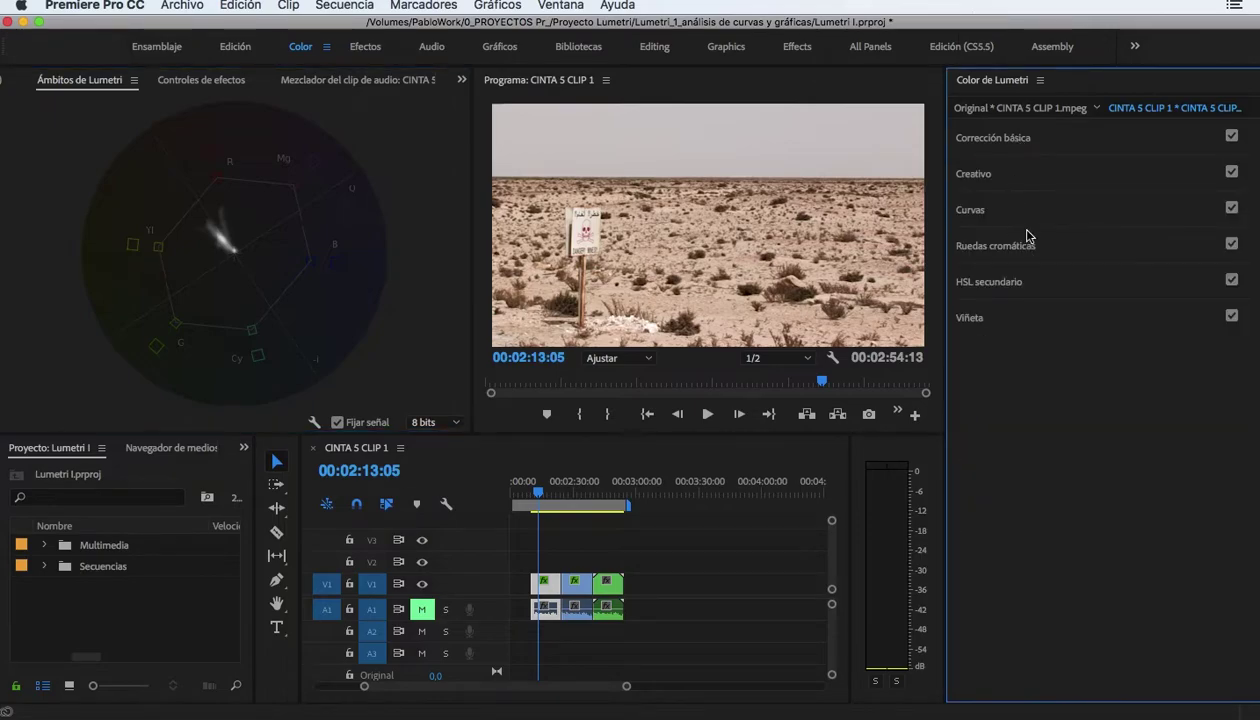
click(962, 211)
scroll(1040, 410, down, 3)
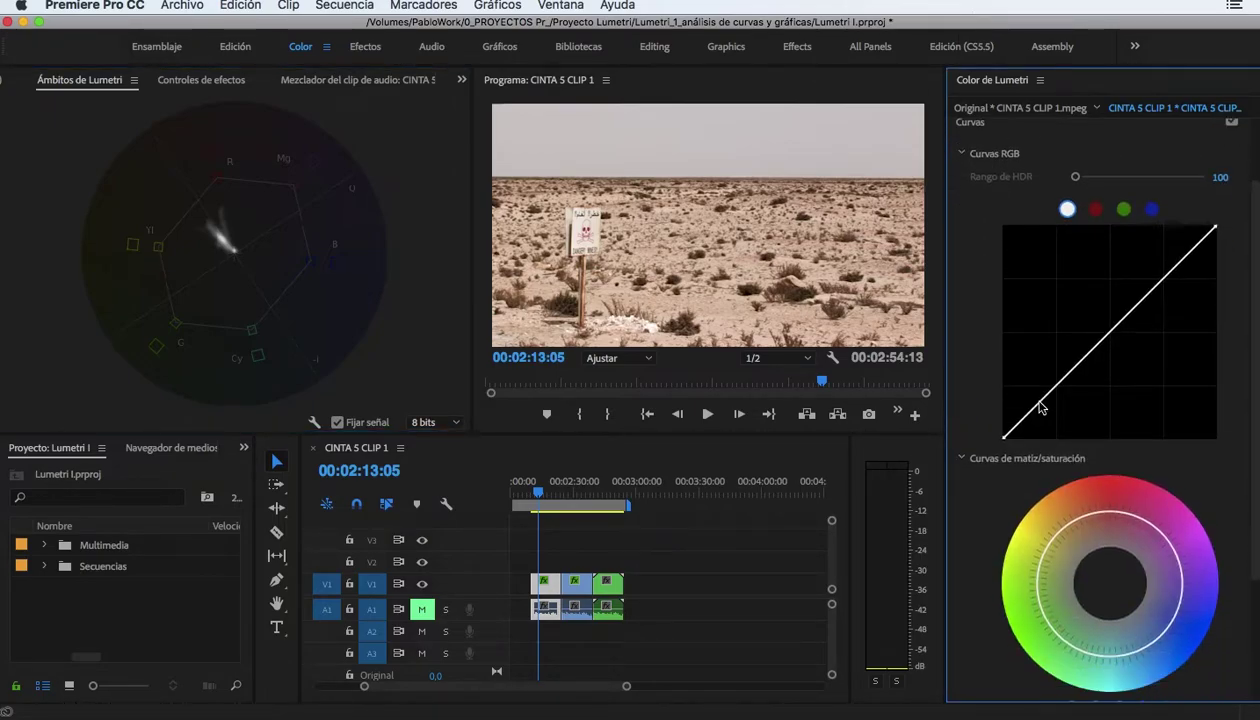
scroll(1040, 408, up, 1)
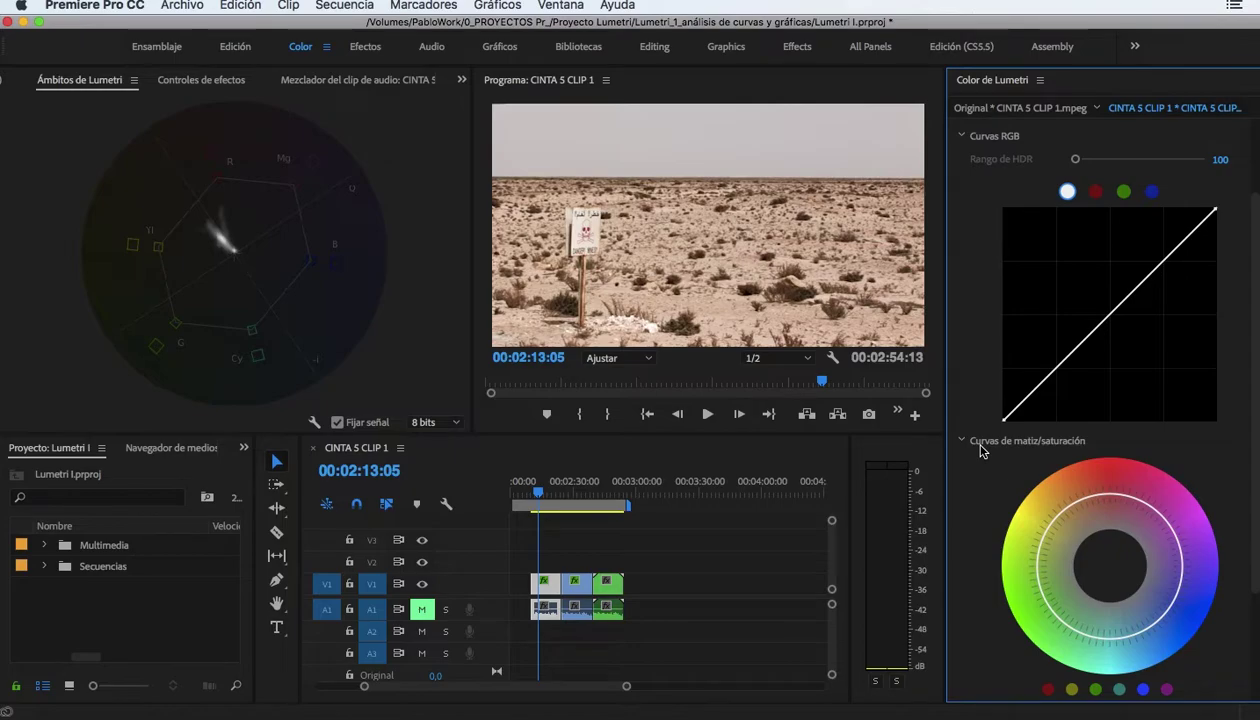
Add the luminance waveform beside the vectorscope and make the scopes panel taller and wider
right_click(307, 221)
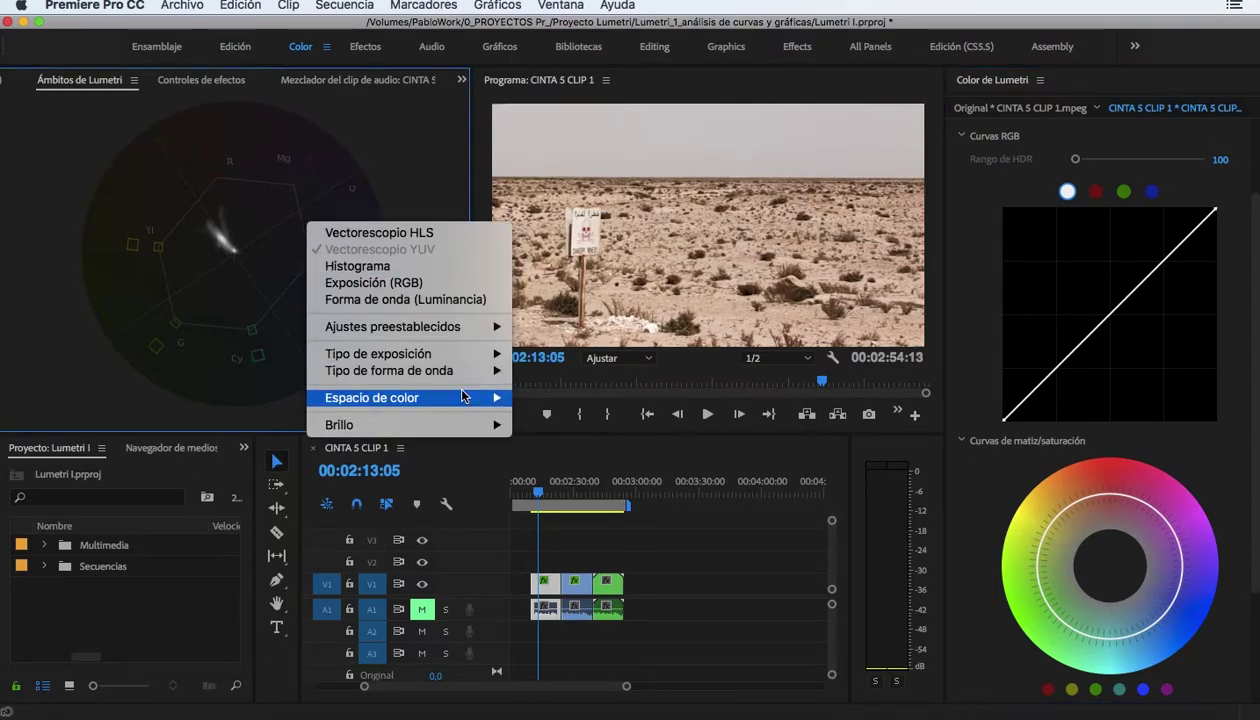
click(408, 300)
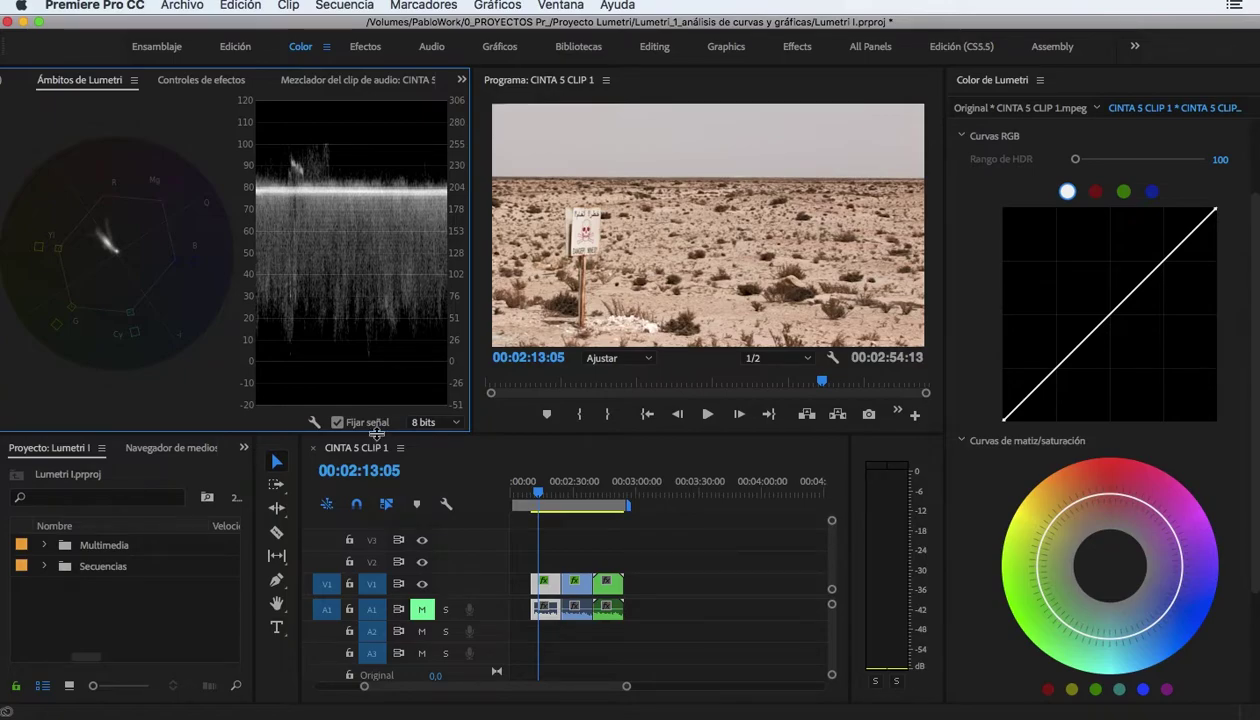
drag(374, 437, 377, 541)
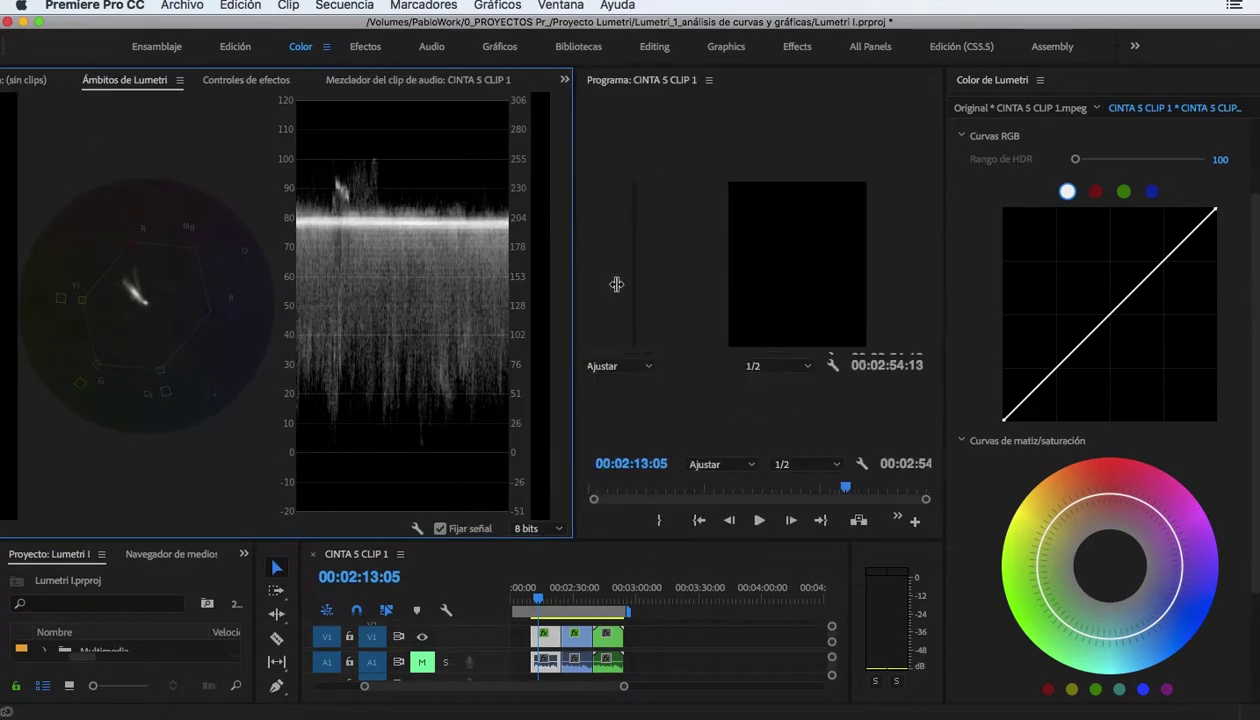
drag(475, 287, 617, 285)
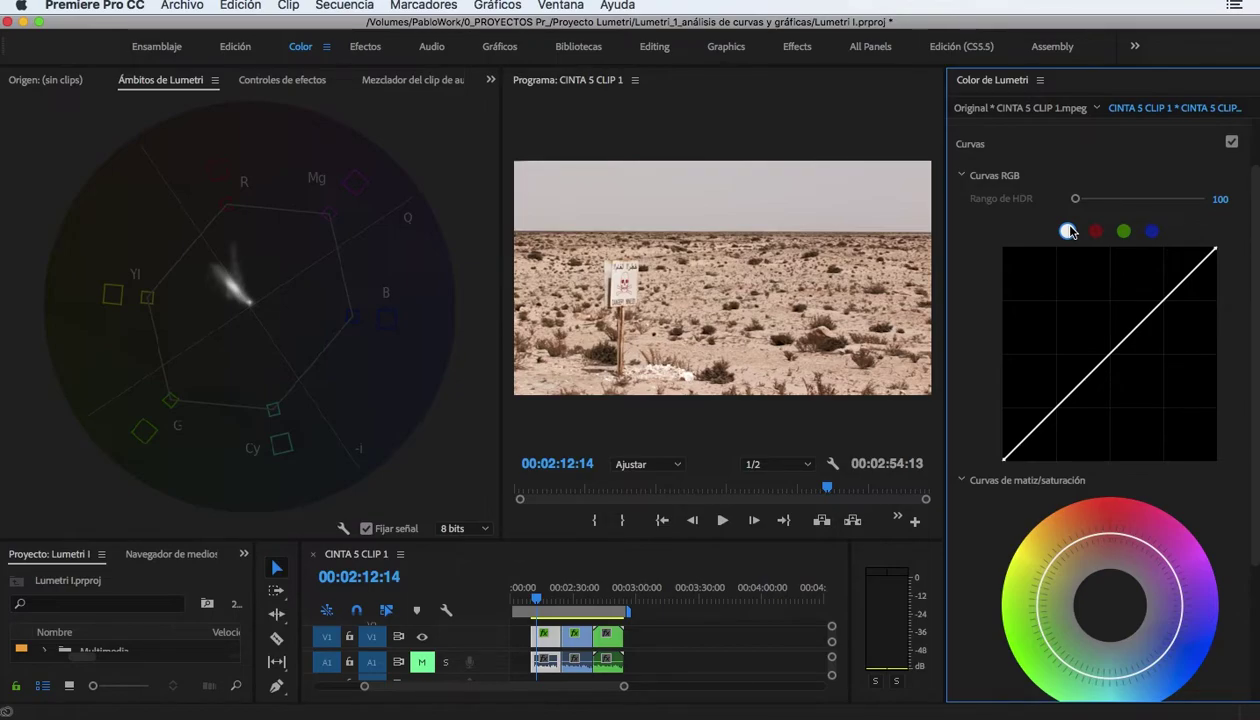
Switch to the red channel and pull the red curve's midtones, highlights and shadow end down
click(1095, 232)
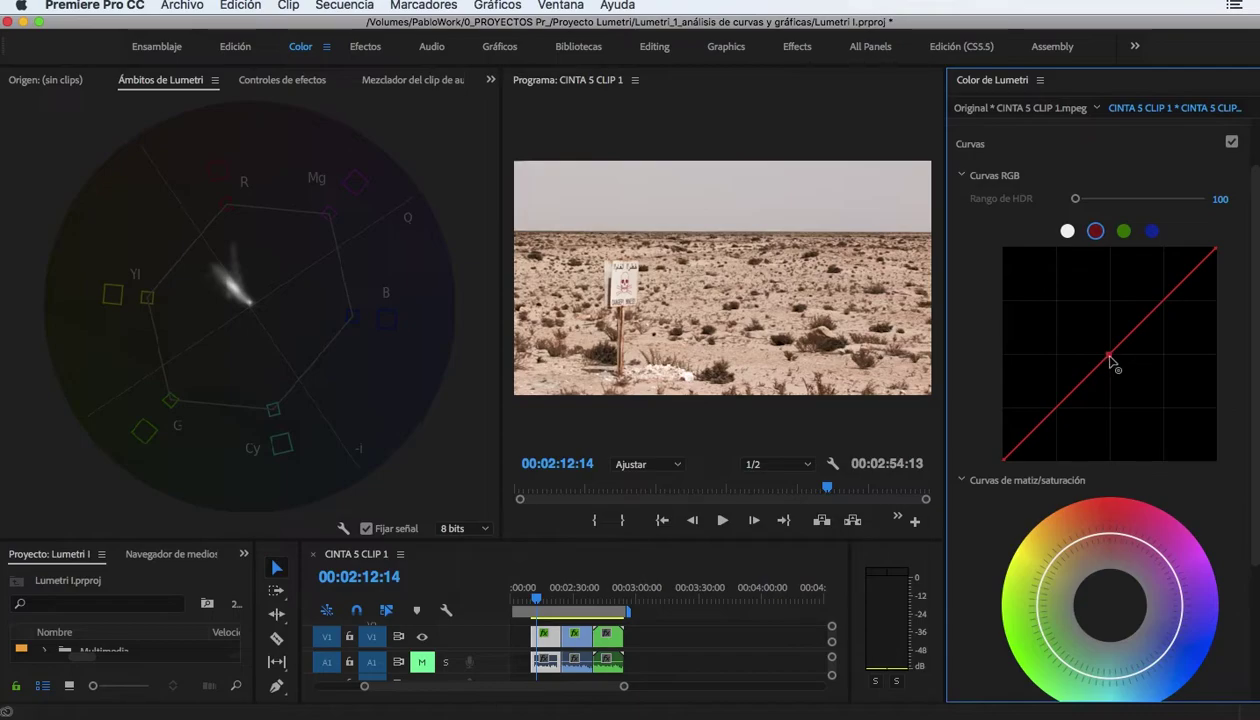
drag(1110, 358, 1121, 368)
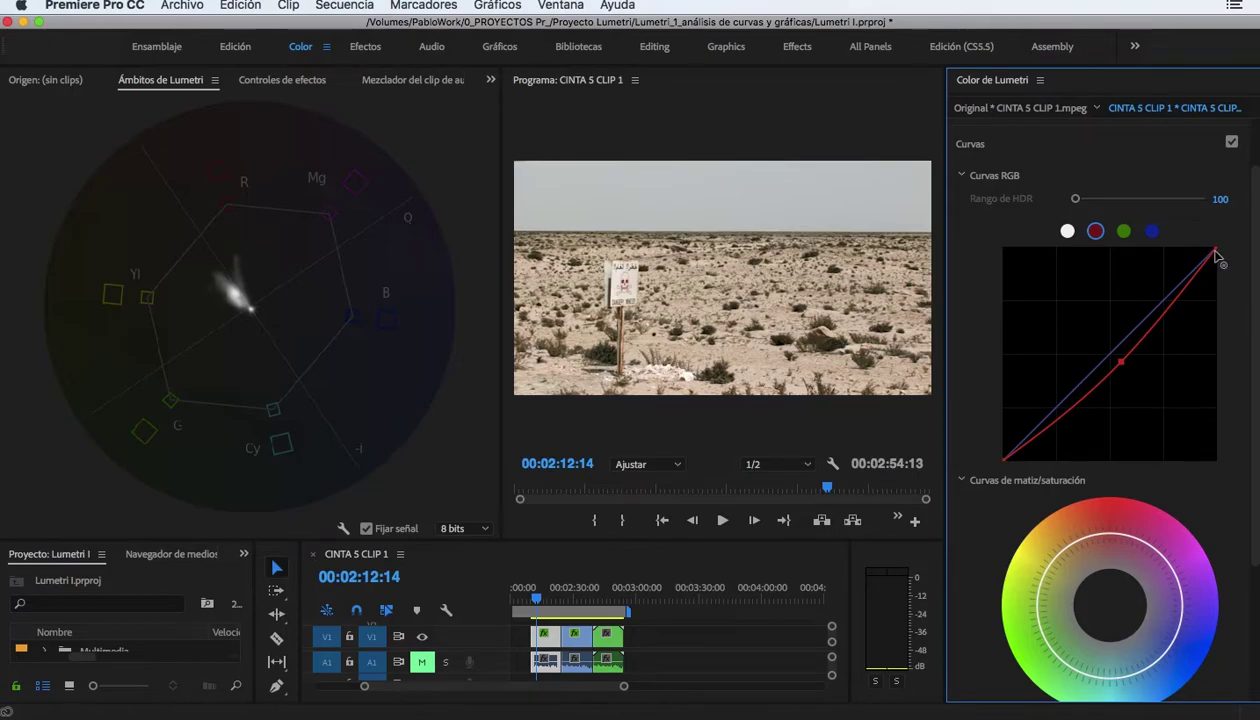
drag(1217, 252, 1223, 256)
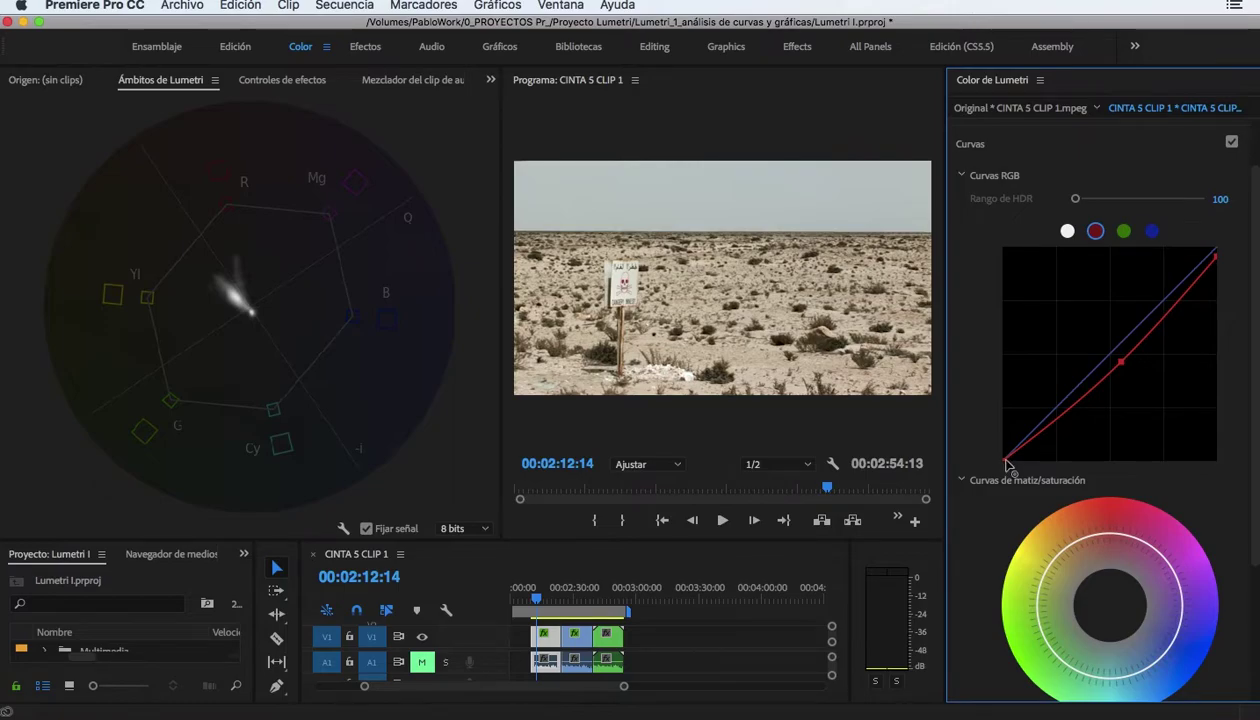
drag(1006, 462, 1012, 463)
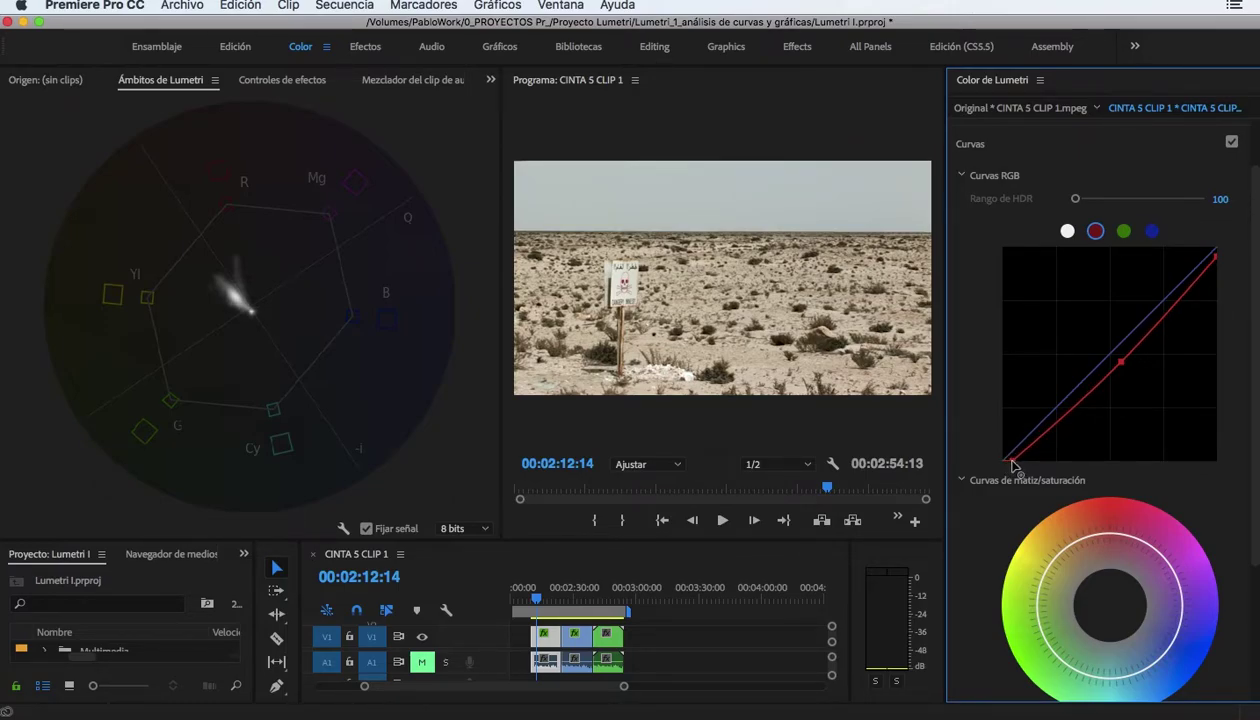
Reset the red curve, bow it down from one midpoint and slightly lower its top endpoint
double_click(1123, 366)
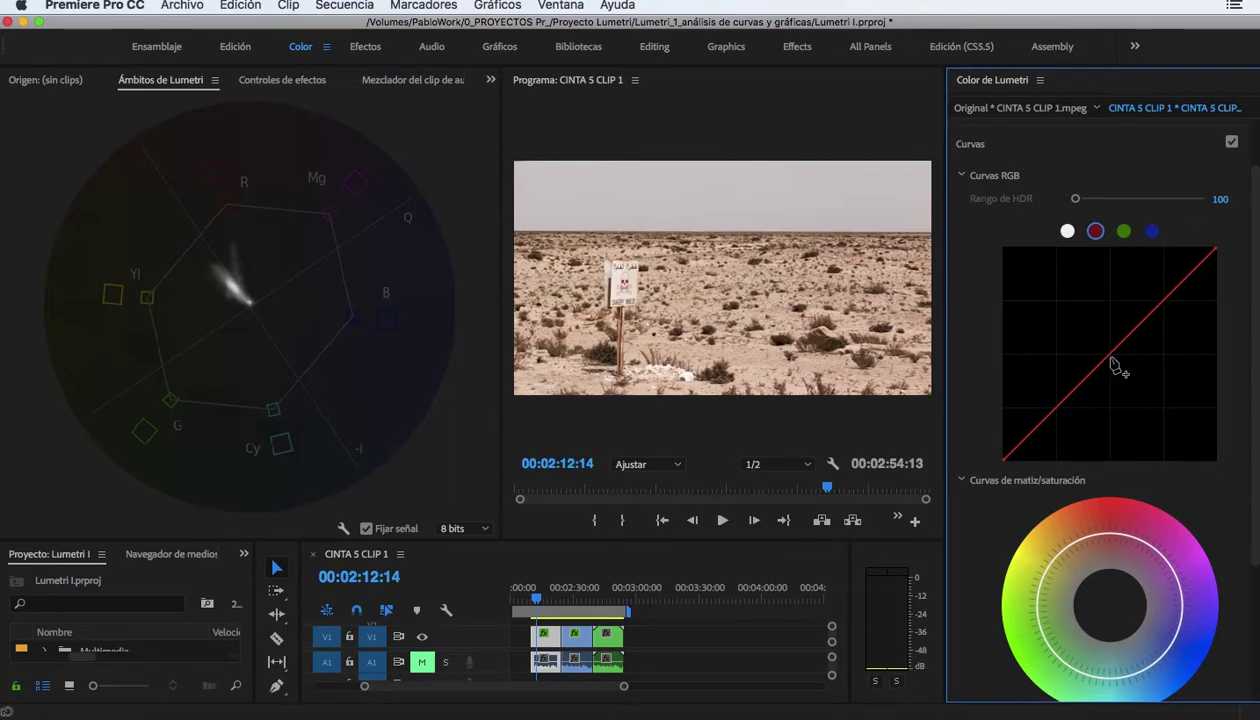
click(1110, 358)
drag(1110, 358, 1120, 365)
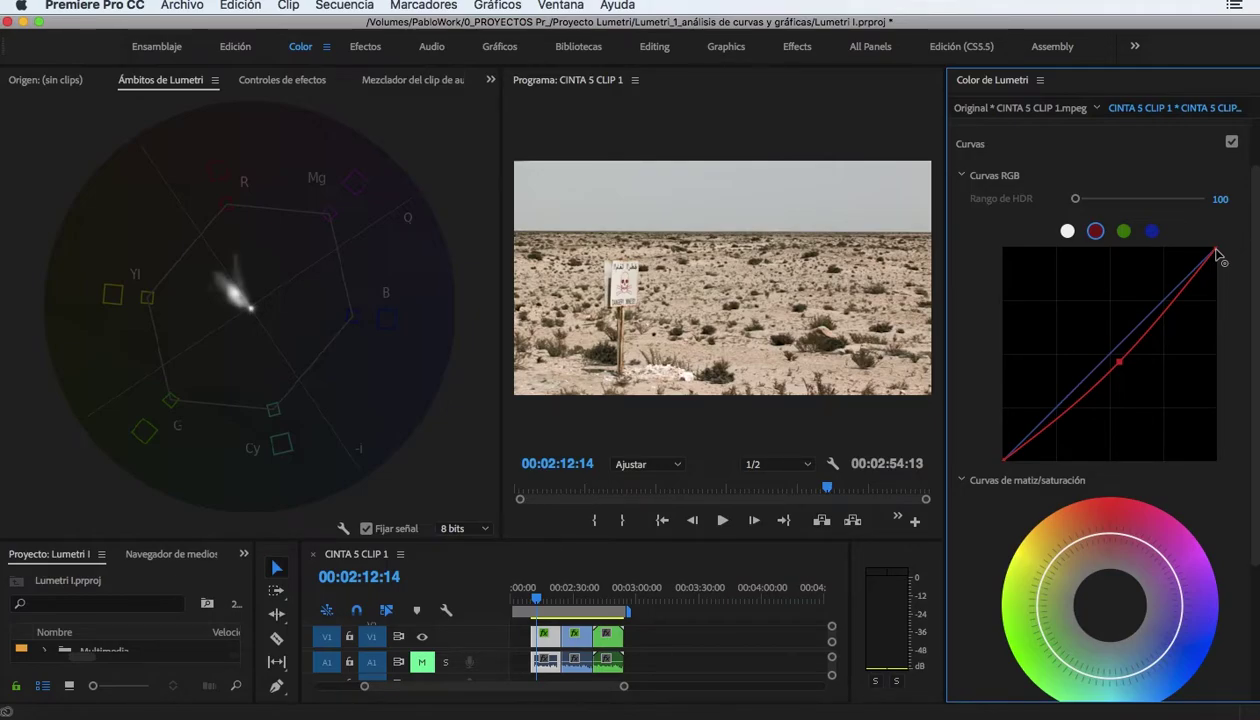
drag(1216, 252, 1219, 260)
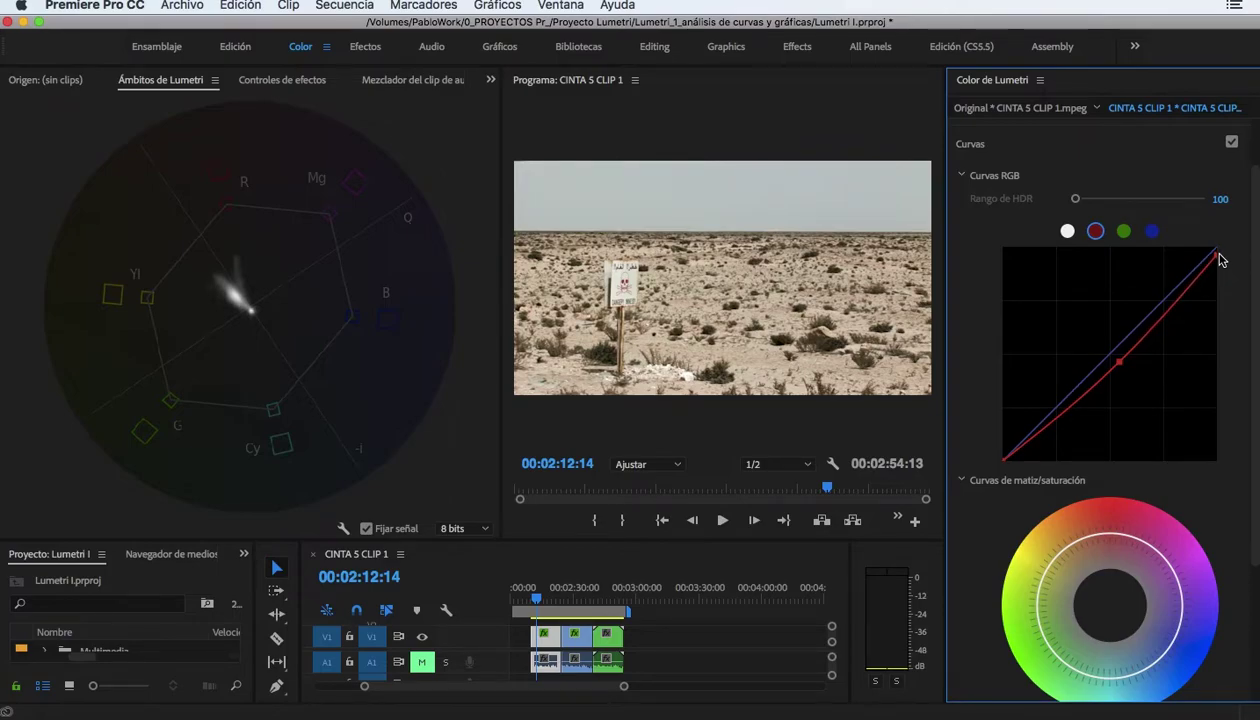
Toggle the Curvas correction off and on repeatedly to compare, leaving it enabled
click(1231, 144)
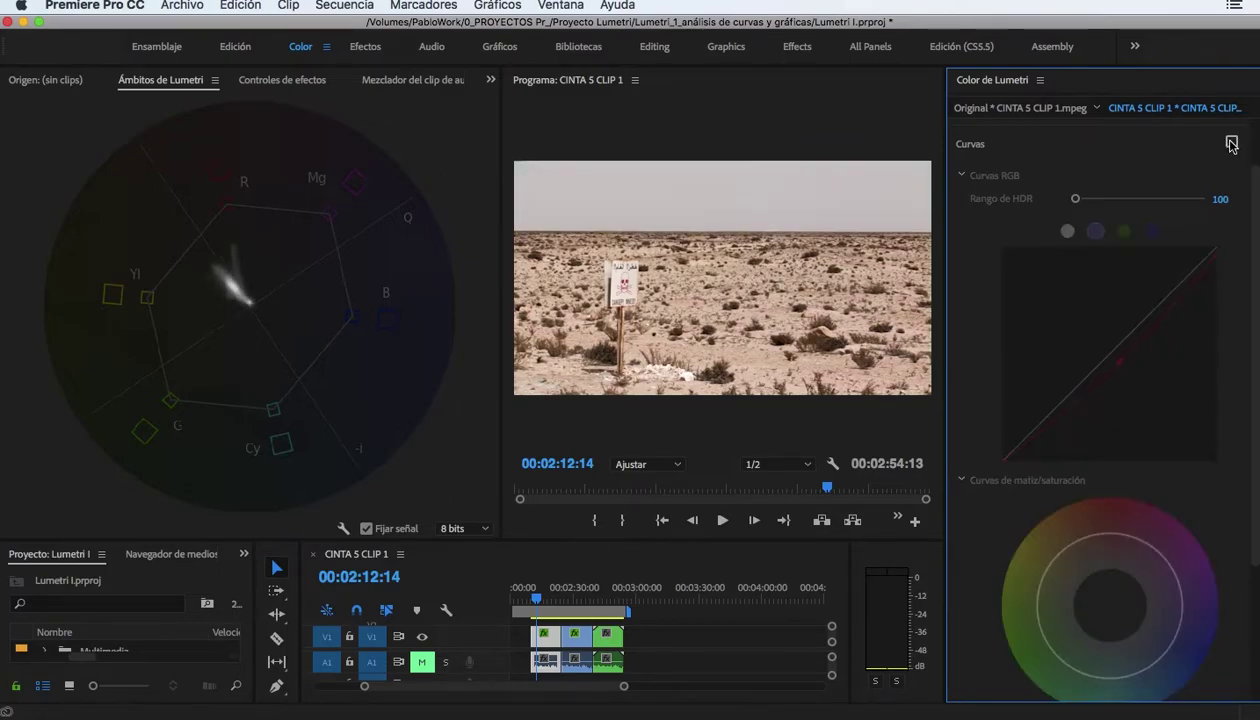
click(1231, 144)
click(1231, 144)
click(1231, 144)
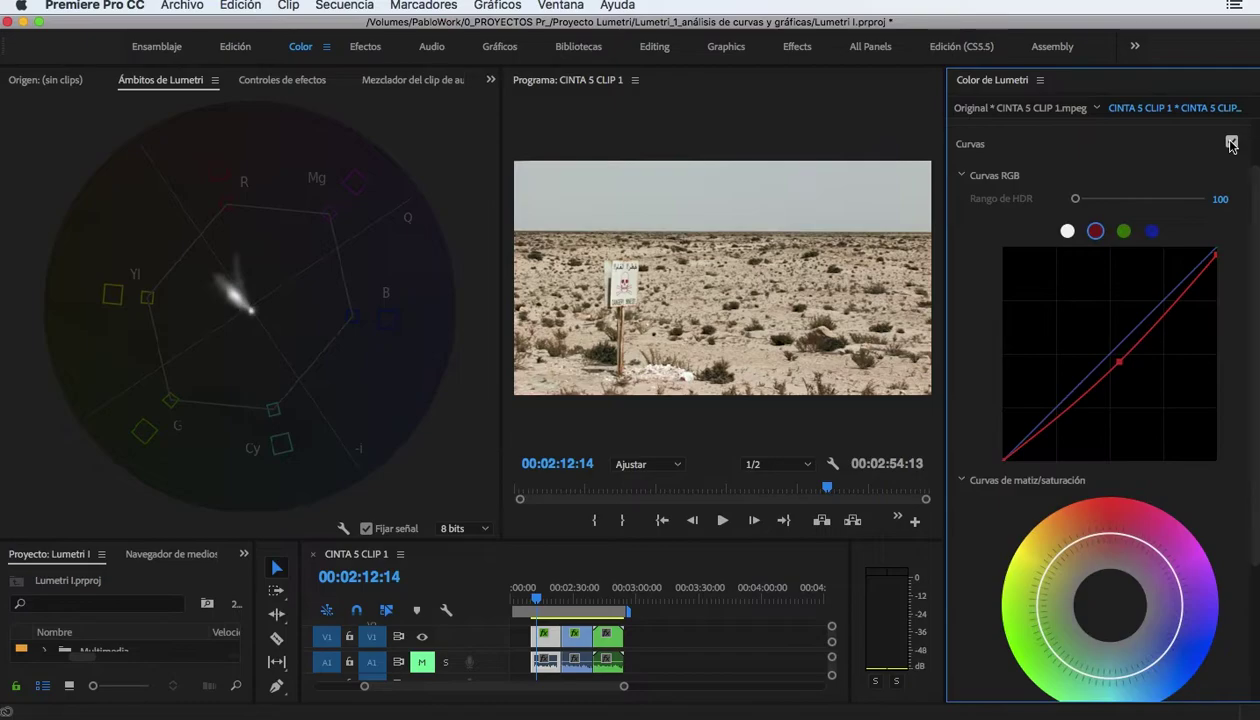
click(1231, 144)
click(1231, 144)
click(1231, 144)
click(1231, 144)
scroll(1257, 472, down, 4)
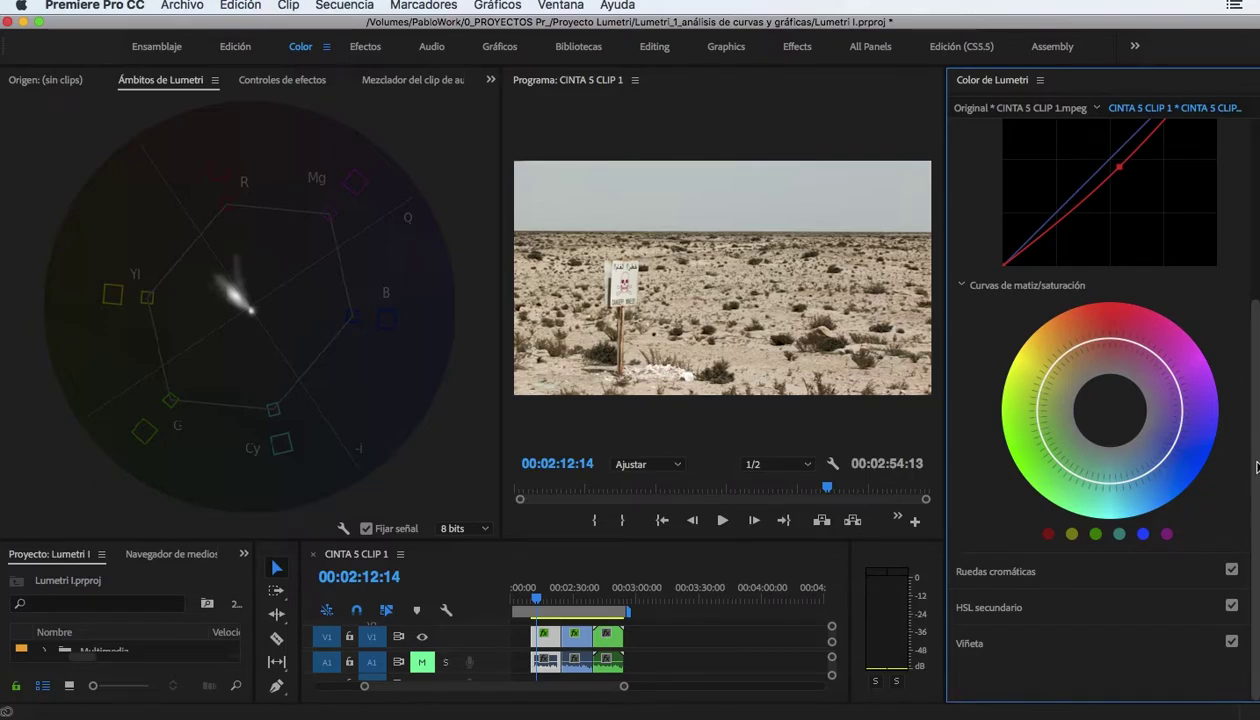
Switch the RGB curves to the luma (white) channel
scroll(1207, 322, up, 4)
click(1067, 241)
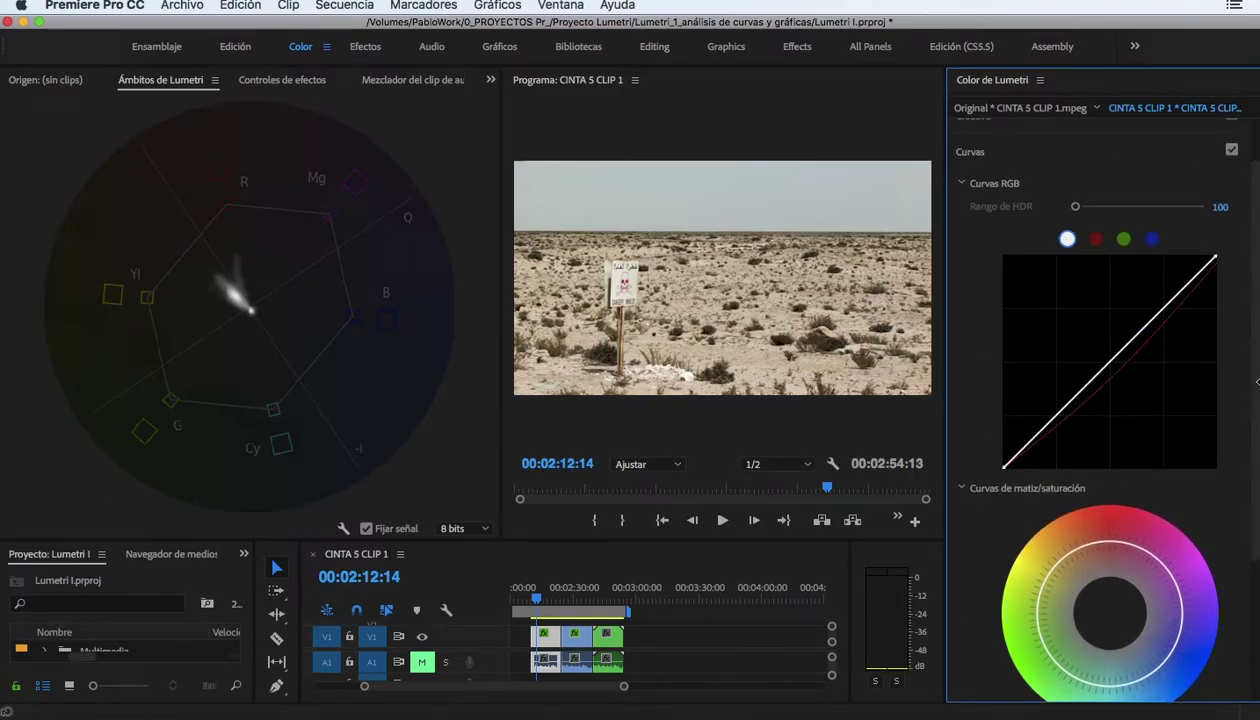
scroll(1252, 400, down, 4)
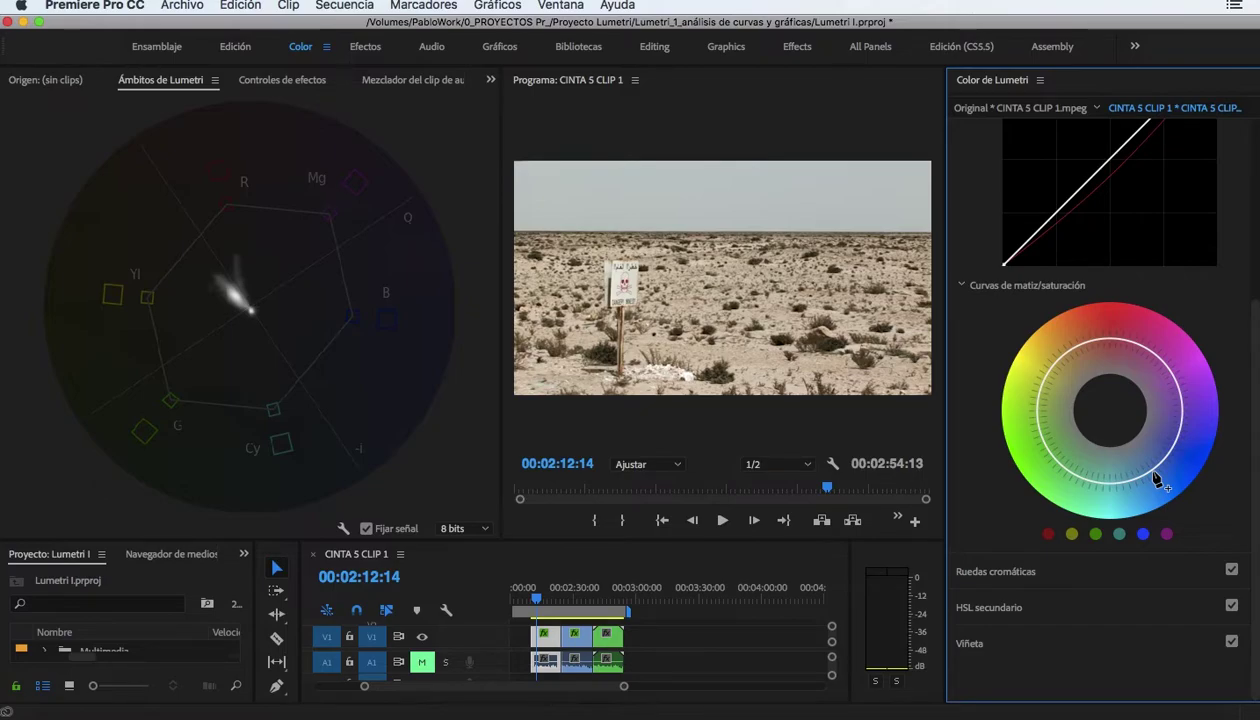
Try a saturation boost on the hue/saturation curve, ease it back, then reset it to default
drag(1153, 476, 1170, 475)
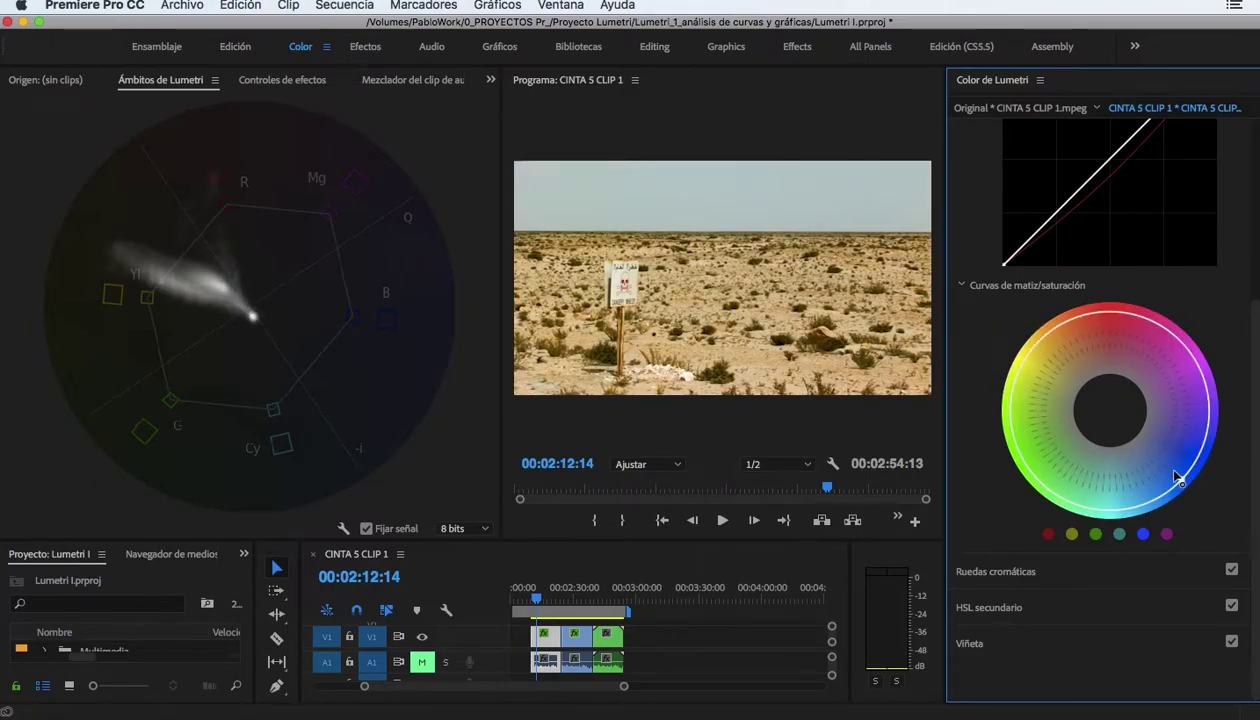
mouse_move(1173, 481)
mouse_down()
mouse_move(1150, 450)
mouse_move(1180, 467)
mouse_up()
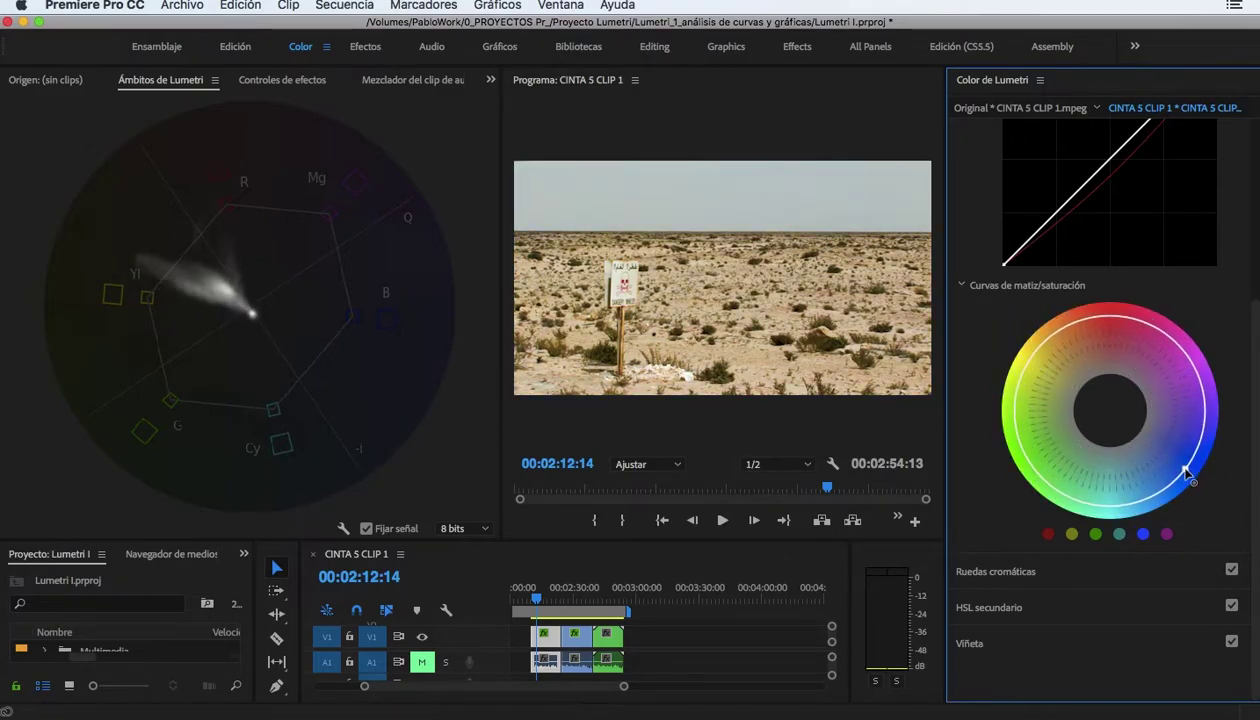
double_click(1182, 470)
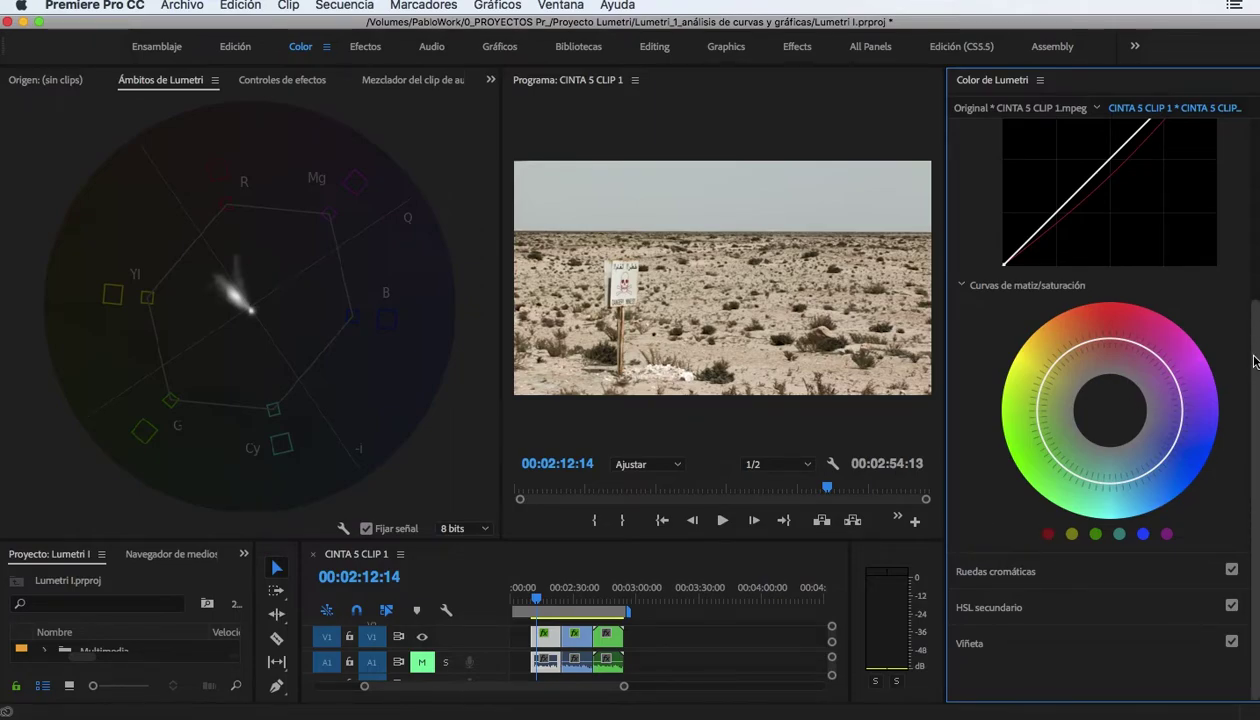
scroll(1255, 360, up, 3)
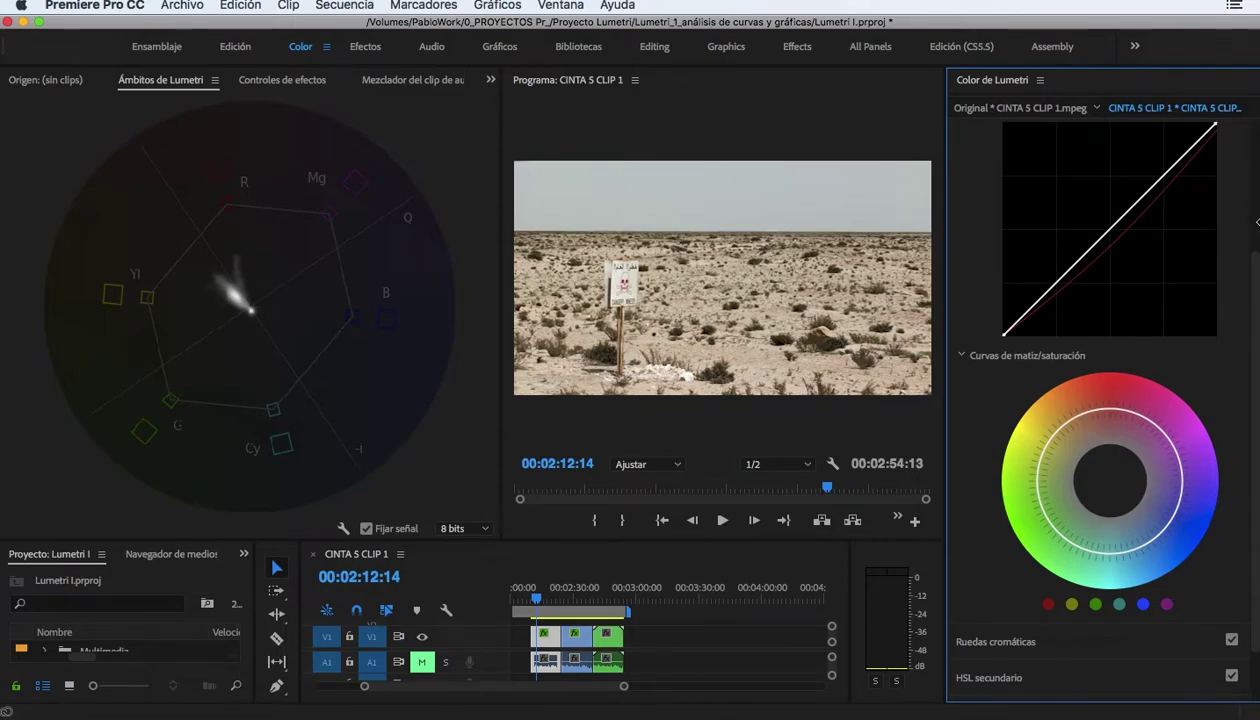
scroll(1236, 280, up, 2)
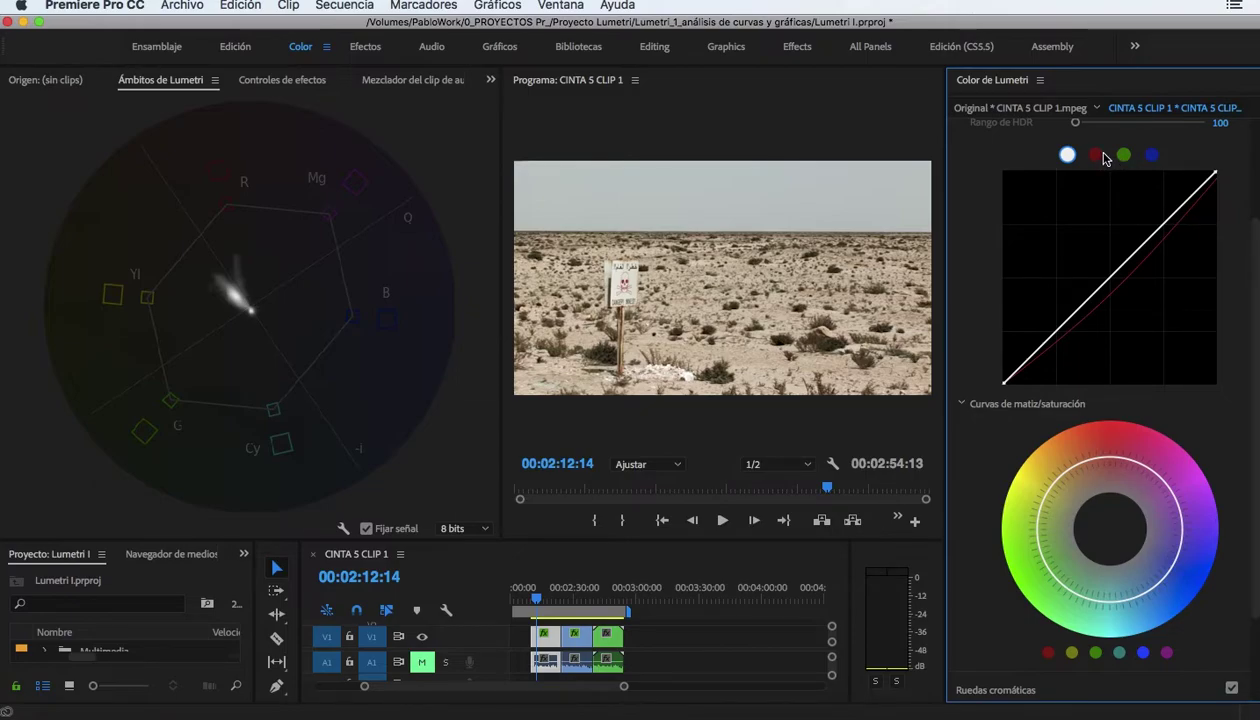
Reset the red channel RGB curve to a straight diagonal
click(1096, 155)
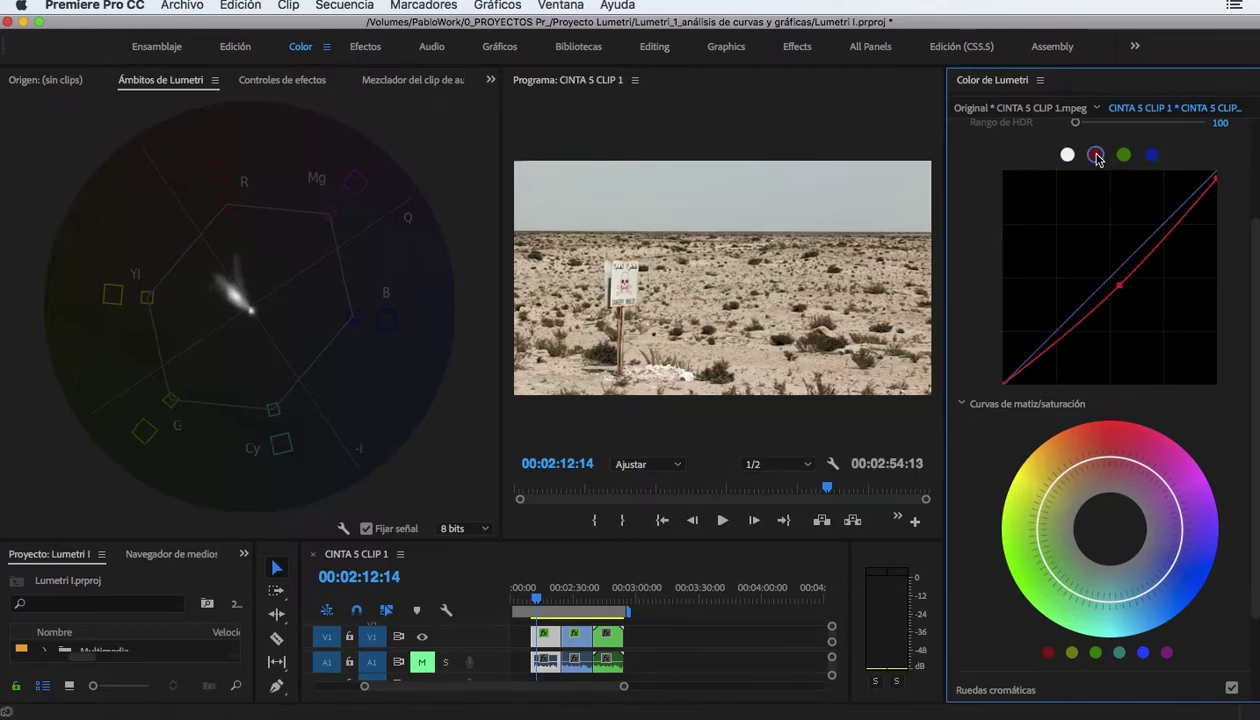
double_click(1121, 288)
scroll(1252, 340, down, 3)
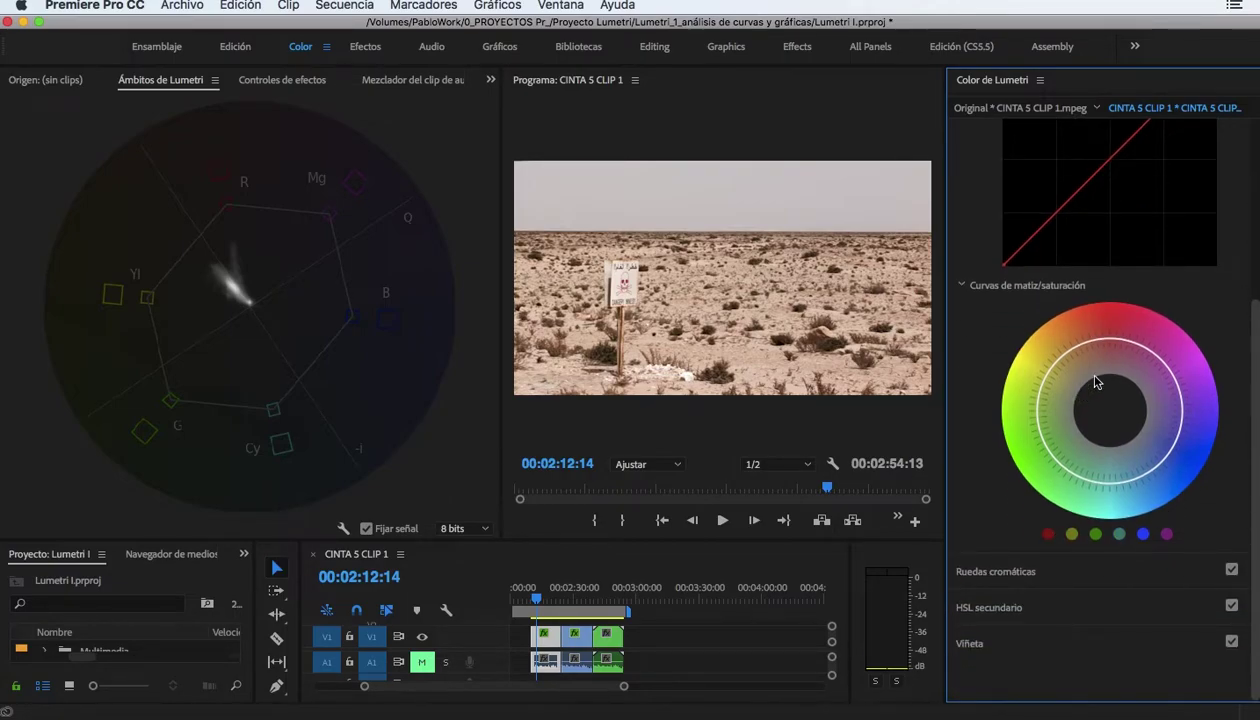
Shape a gentle saturation bump in the red-orange hues of the hue/saturation curve, removing one point
click(1048, 535)
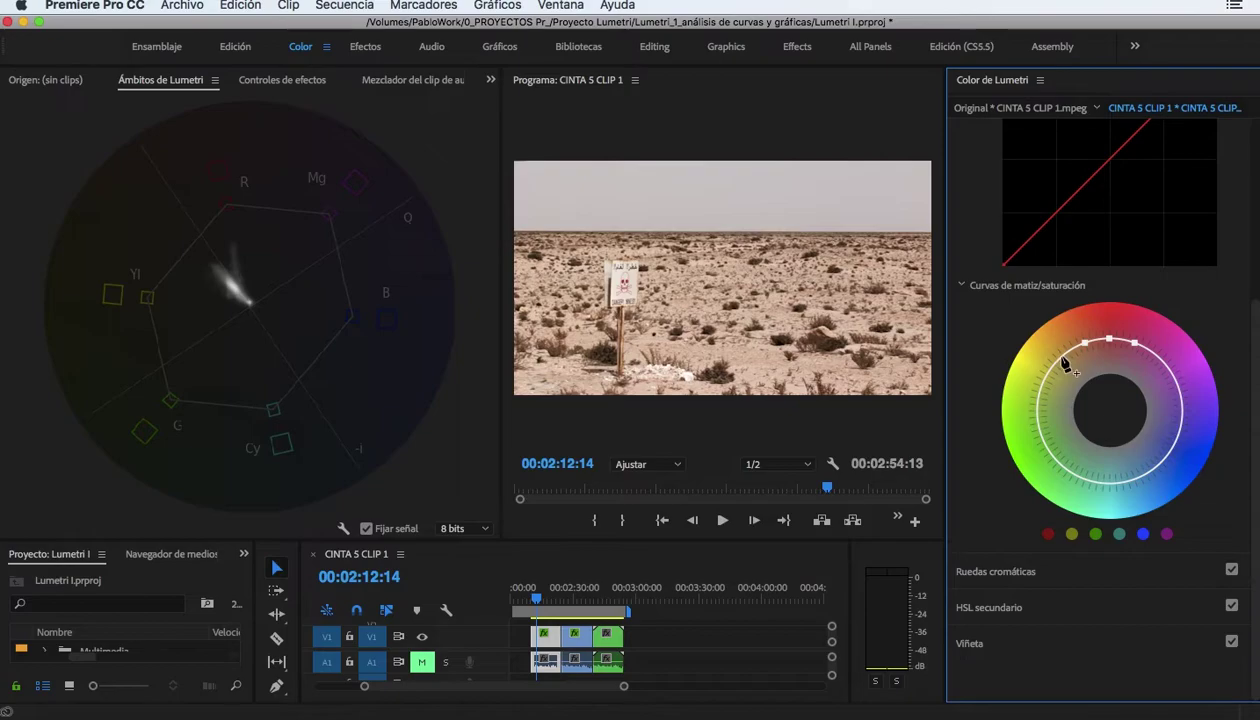
drag(1064, 362, 1047, 372)
drag(1109, 338, 1102, 307)
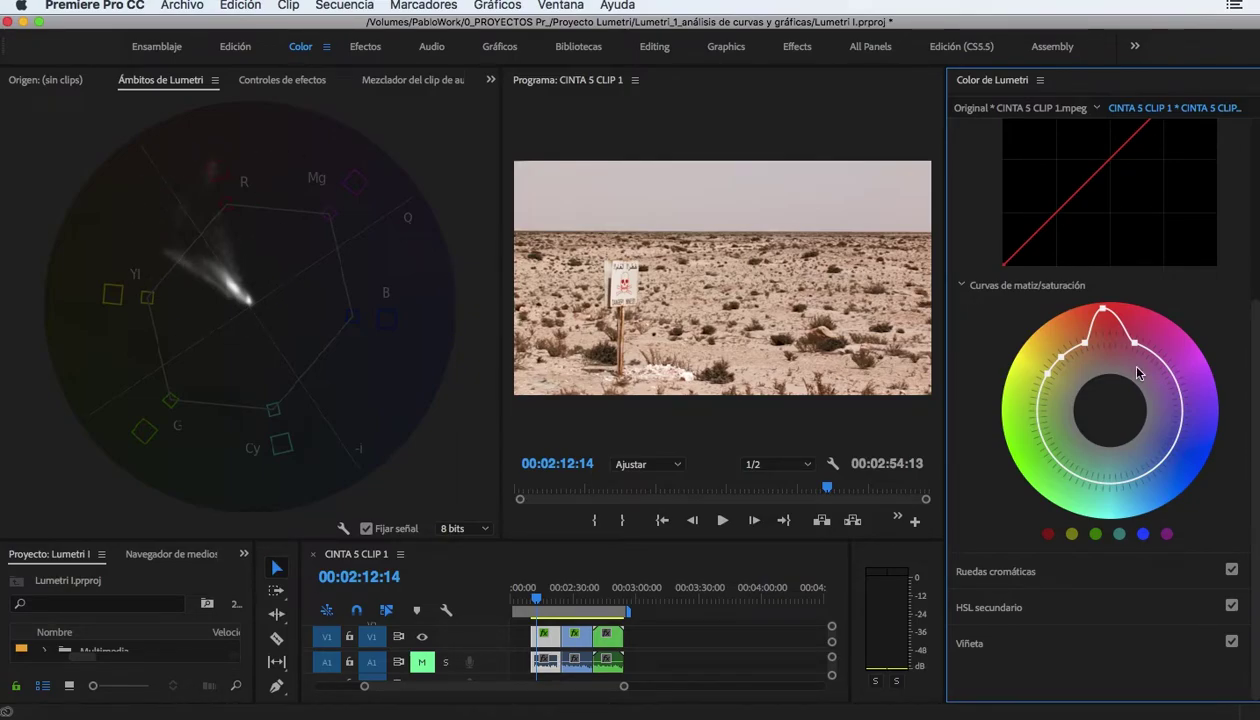
drag(1102, 312, 1109, 358)
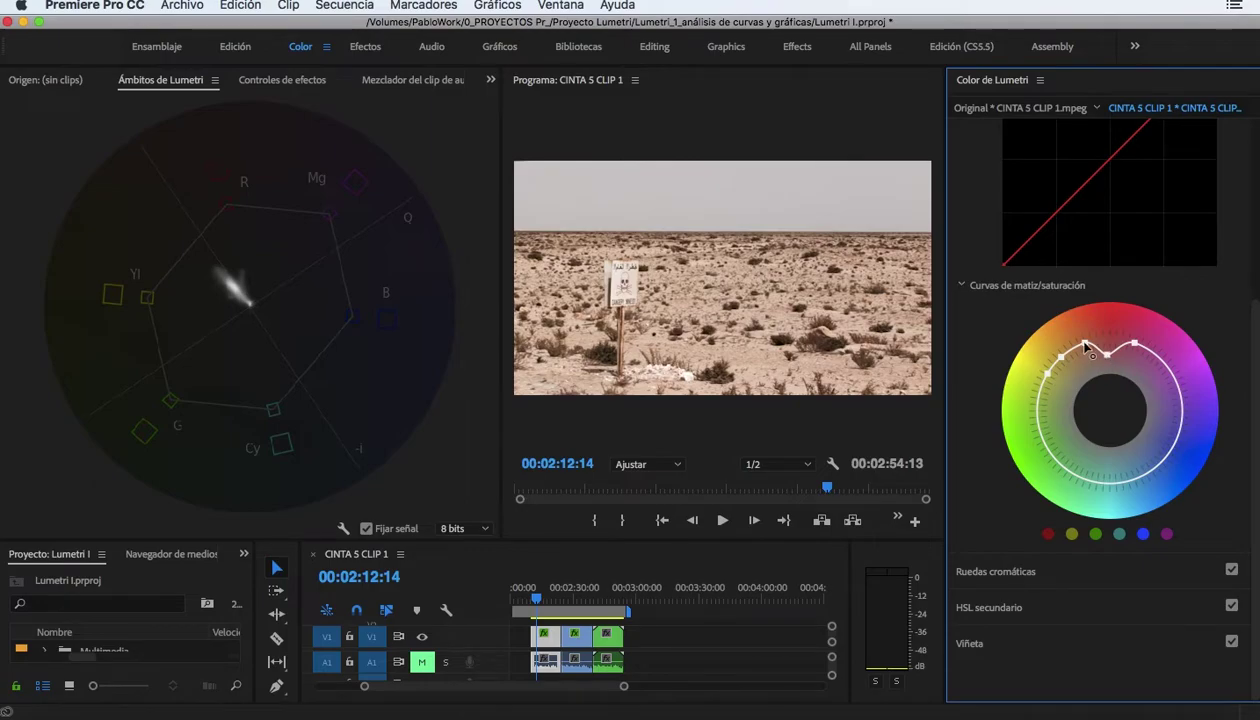
drag(1085, 344, 1085, 355)
super+click(1062, 356)
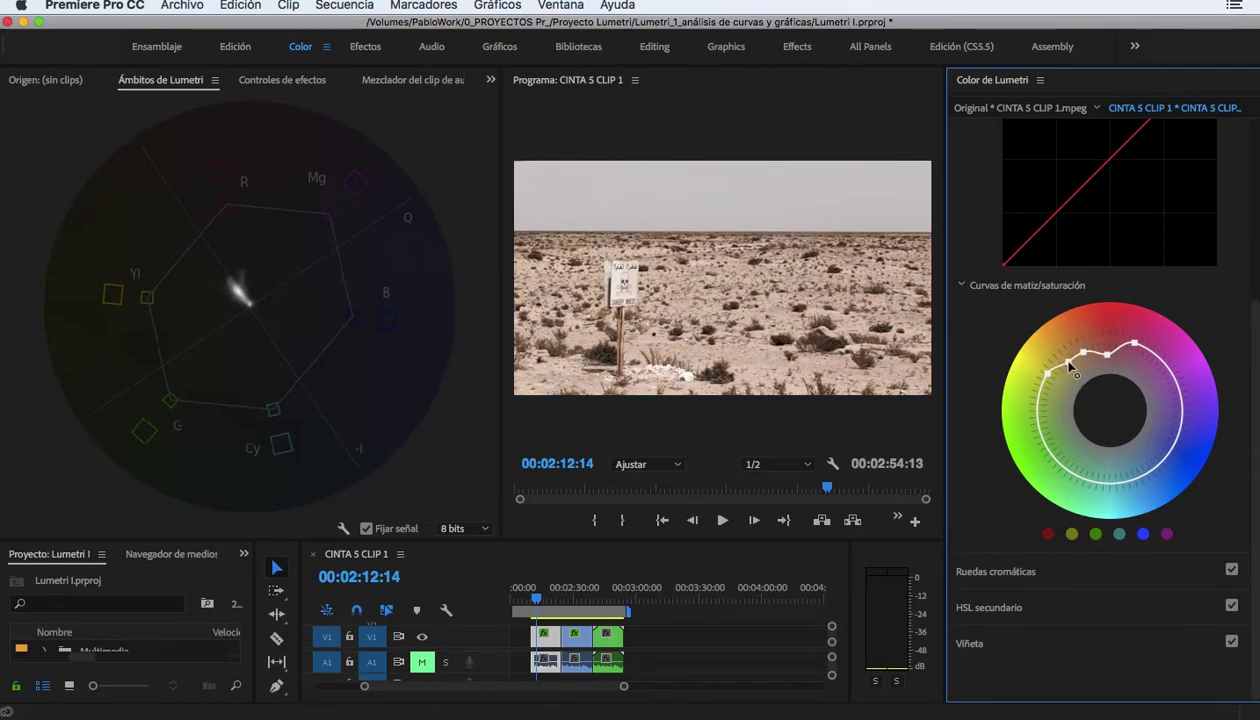
drag(1236, 320, 1250, 117)
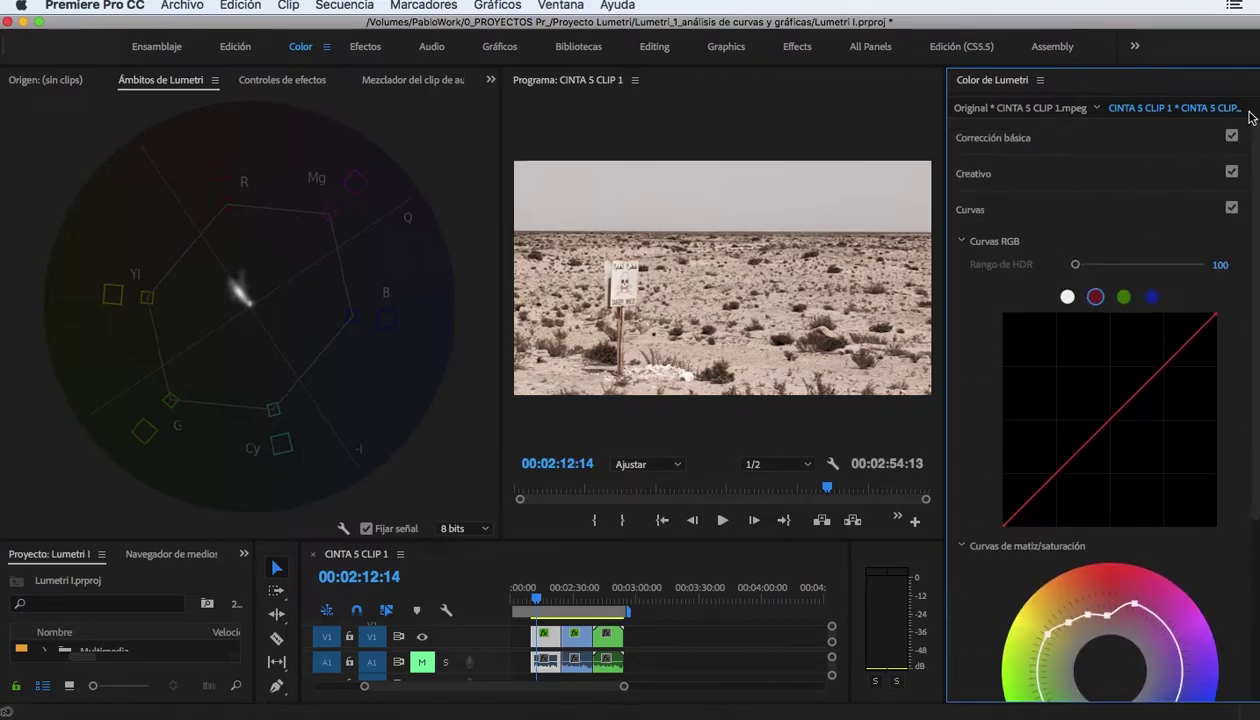
Toggle the Curves correction off and on four times to compare before/after, leaving it enabled
click(1232, 208)
click(1232, 208)
click(1232, 209)
click(1232, 209)
click(1232, 209)
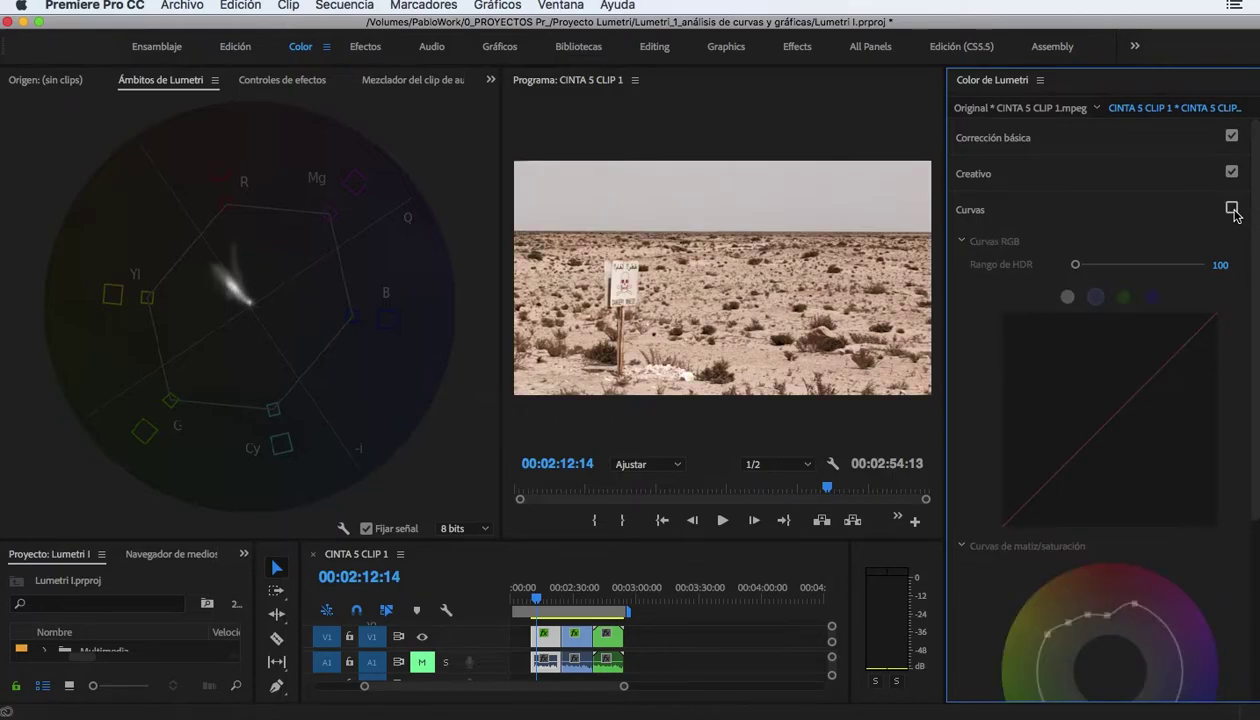
click(1232, 209)
click(1232, 209)
click(1232, 209)
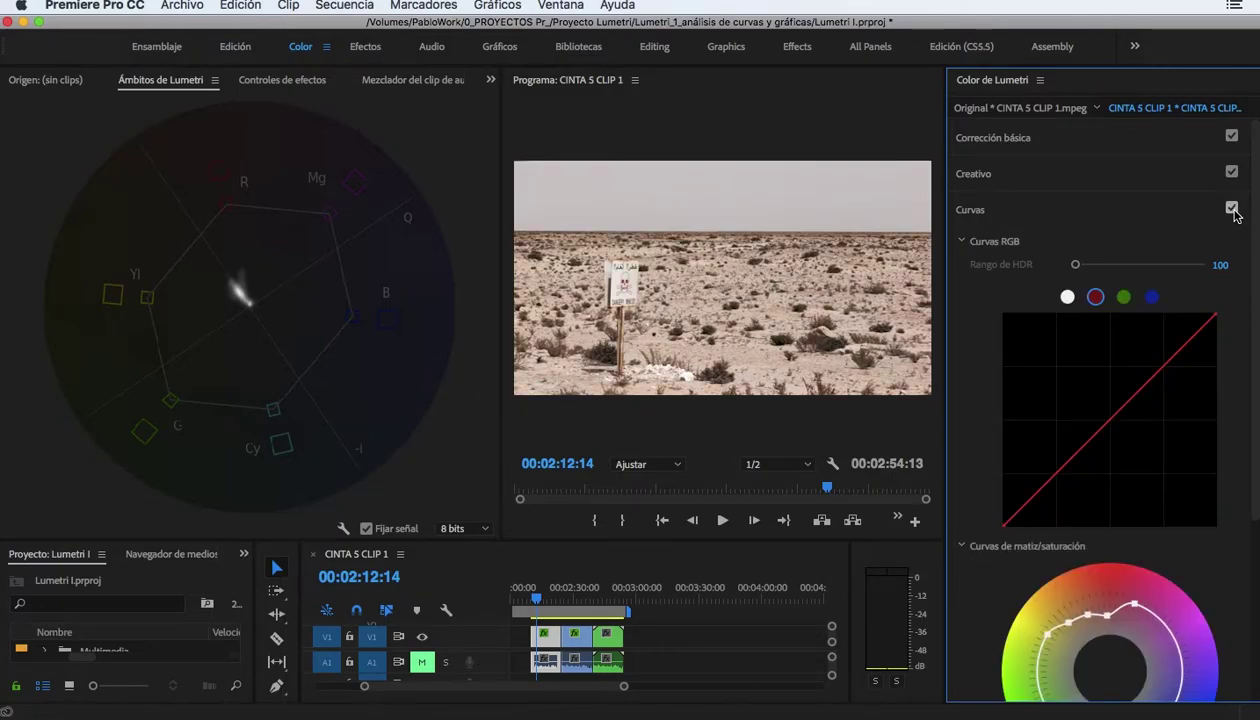